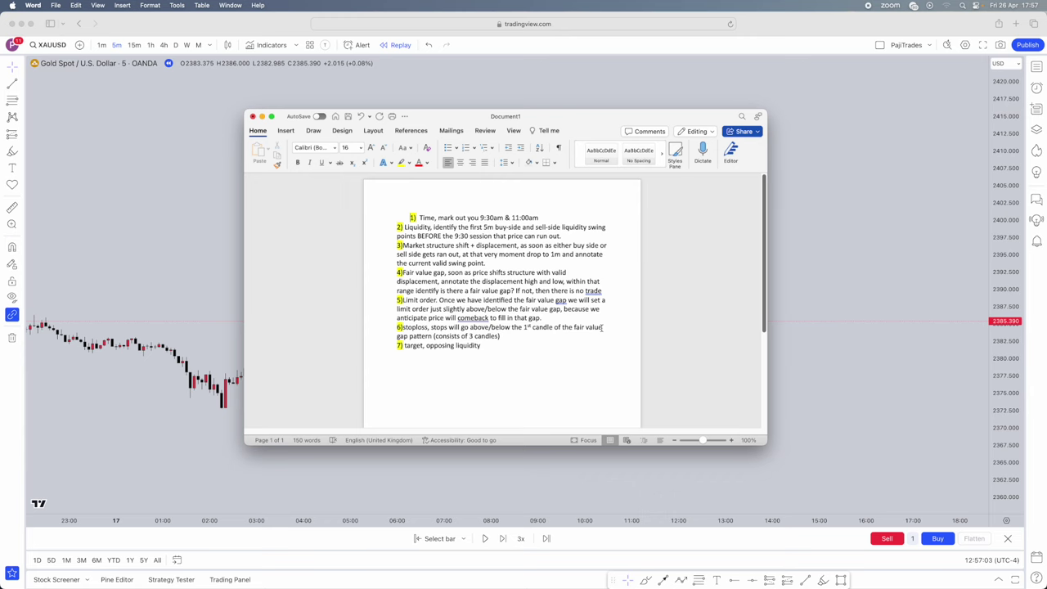
- Move the strategy notes window aside and switch to the XAUUSD 5-minute chart in the browser
left_click_drag(589, 119, 531, 92)
left_click(354, 191)
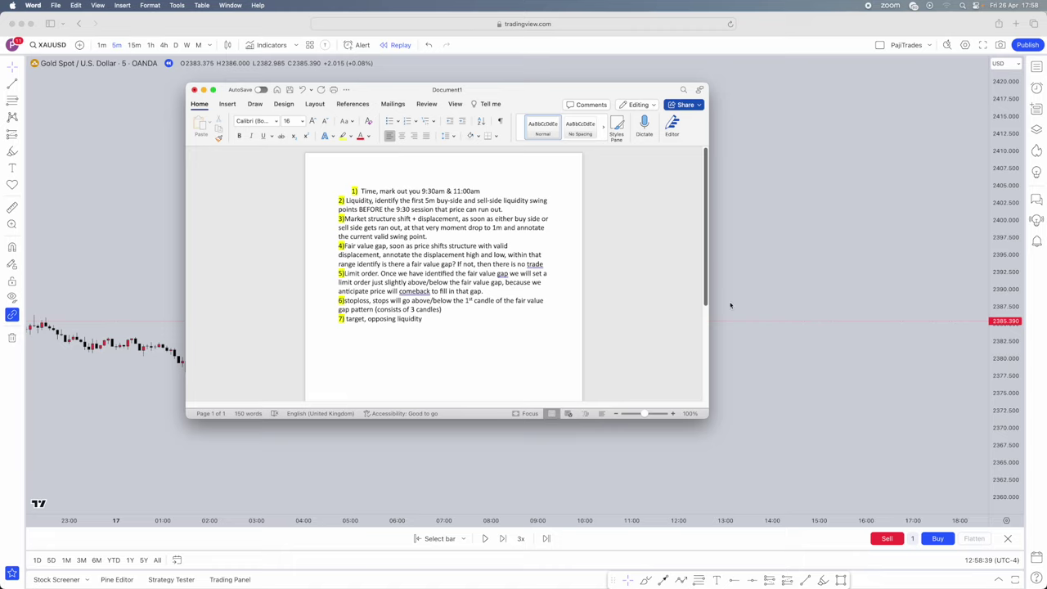
left_click_drag(553, 92, 0, 25)
left_click(432, 235)
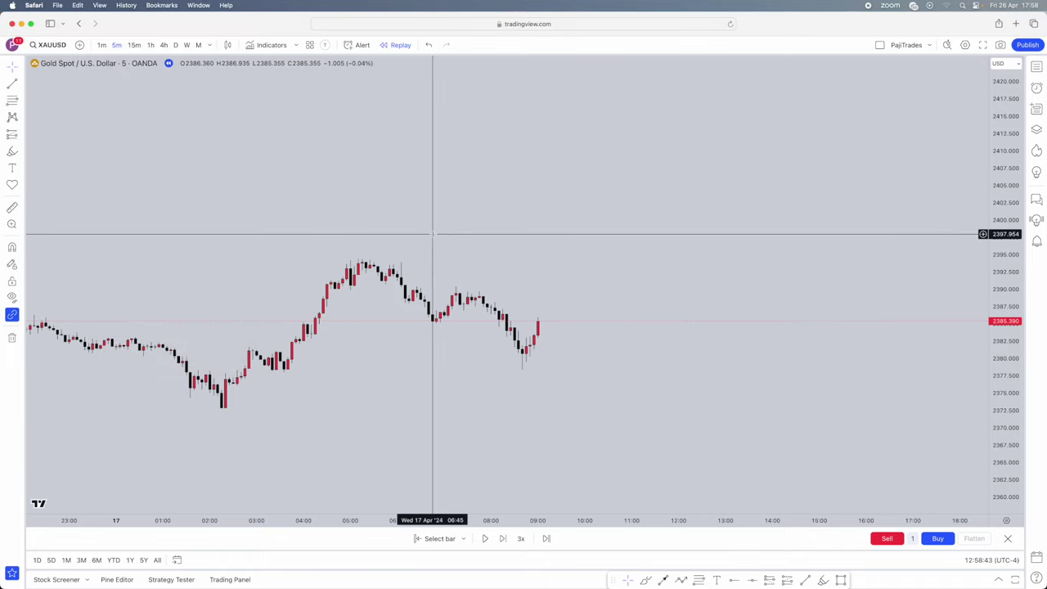
- Check the New York (UTC-4) entry in the chart's time zone list and close the list
left_click(992, 560)
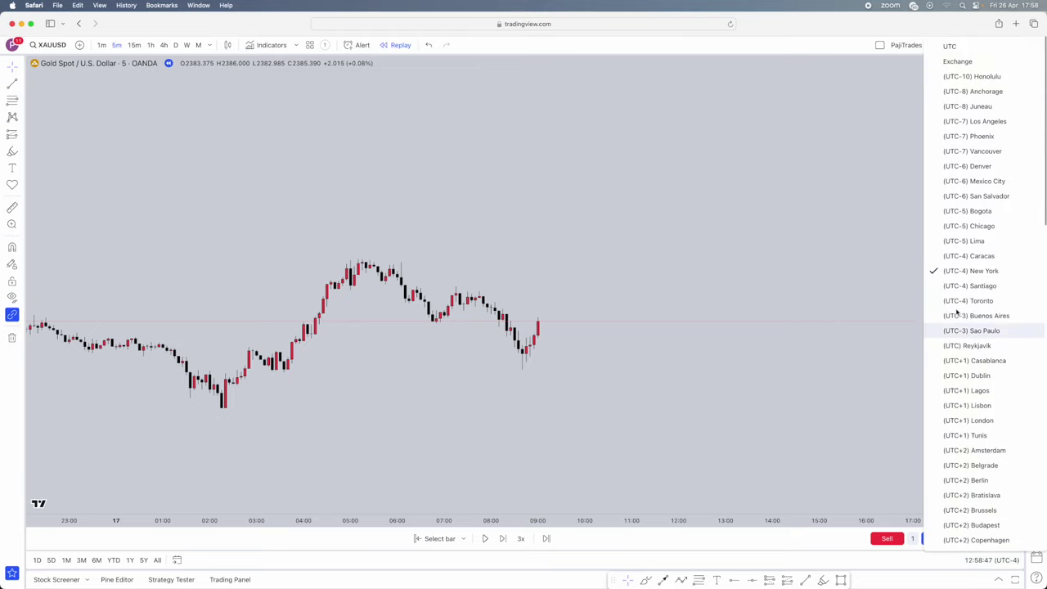
left_click(448, 396)
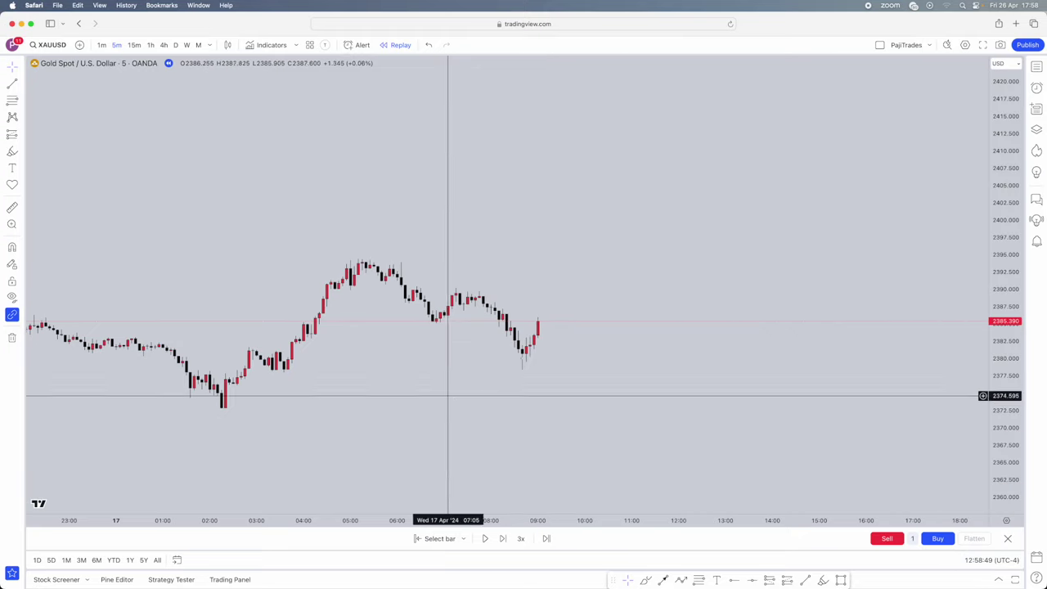
- Draw vertical lines on the 5-minute chart at 09:30 and 11:00 on Wed 17 Apr '24
left_click_drag(561, 292, 540, 246)
left_click_drag(0, 41, 0, 66)
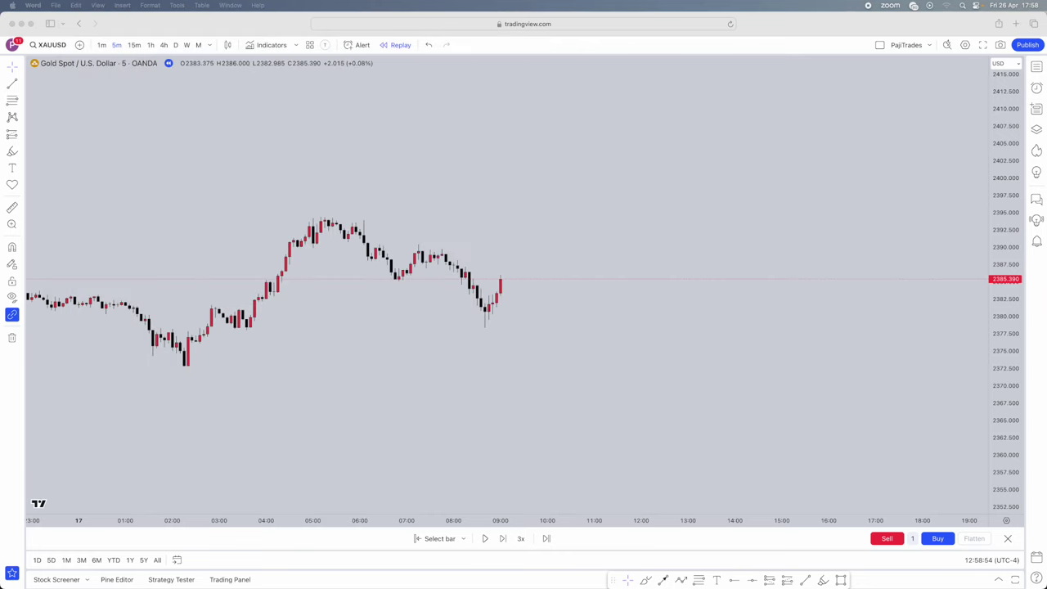
left_click(21, 87)
left_click(21, 87)
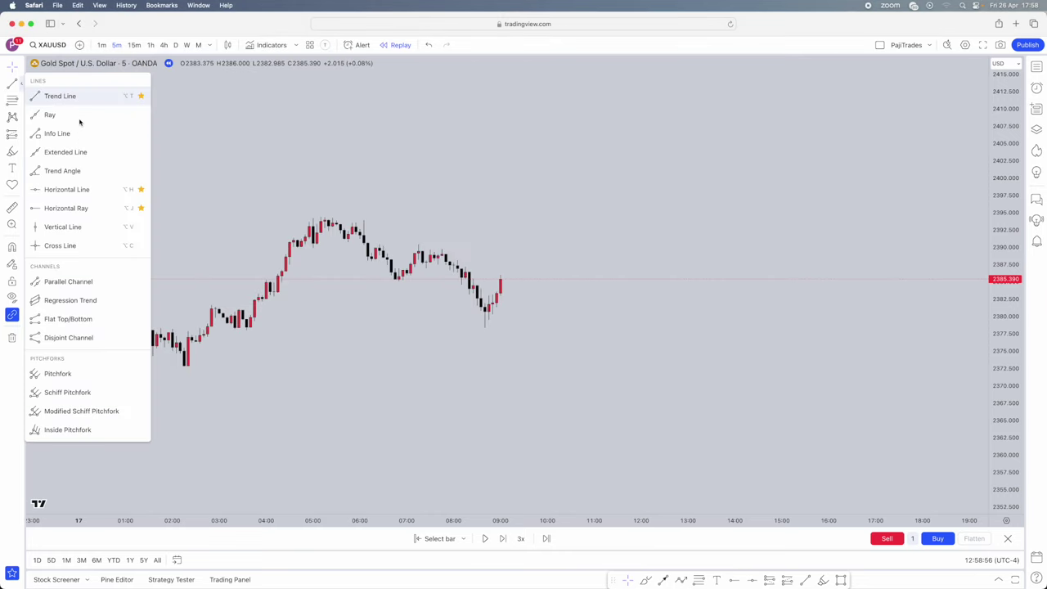
left_click(67, 229)
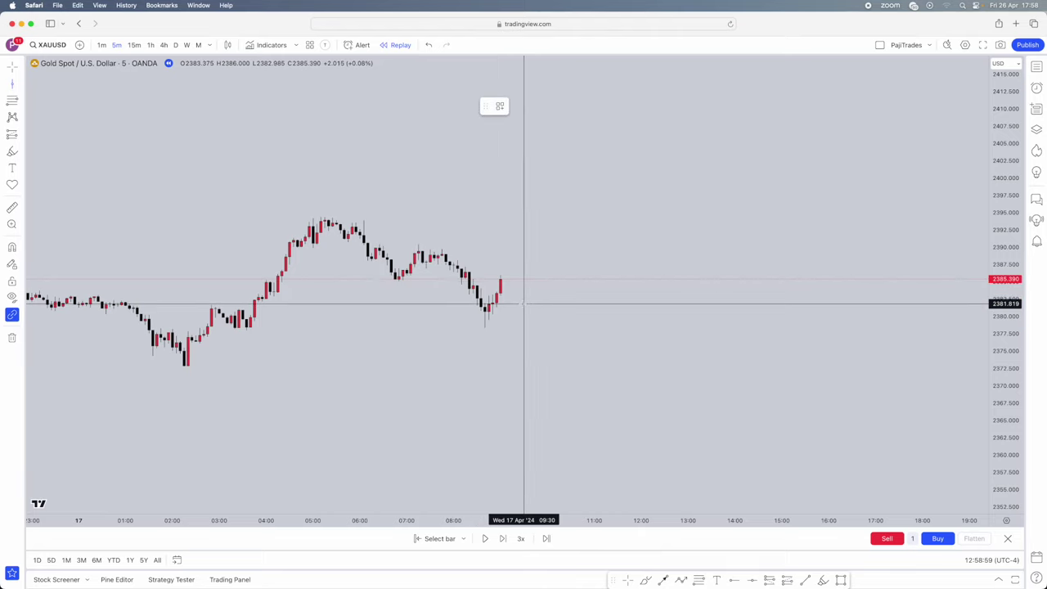
left_click(524, 285)
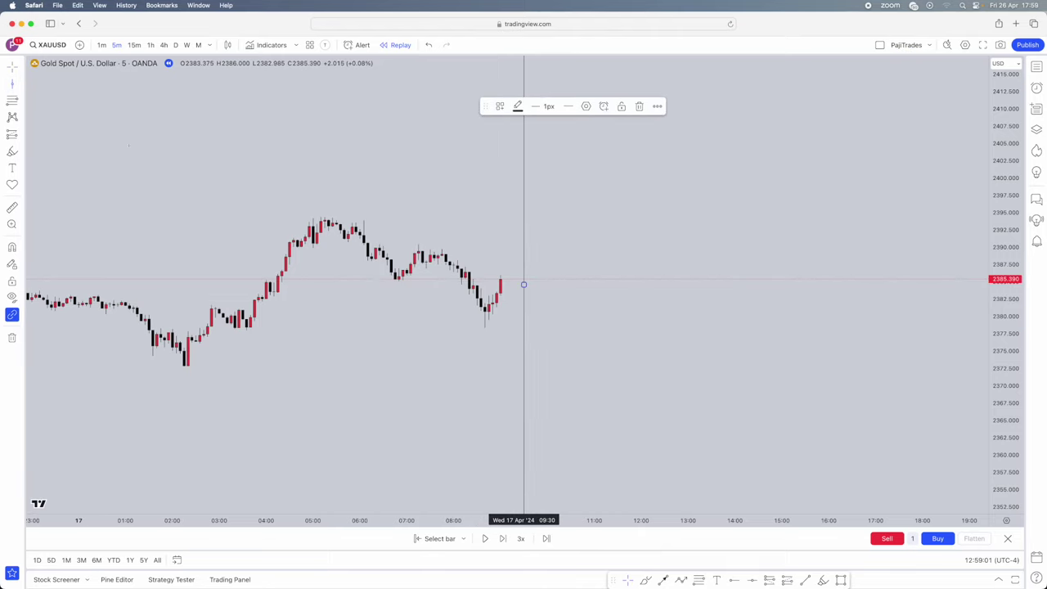
left_click(12, 84)
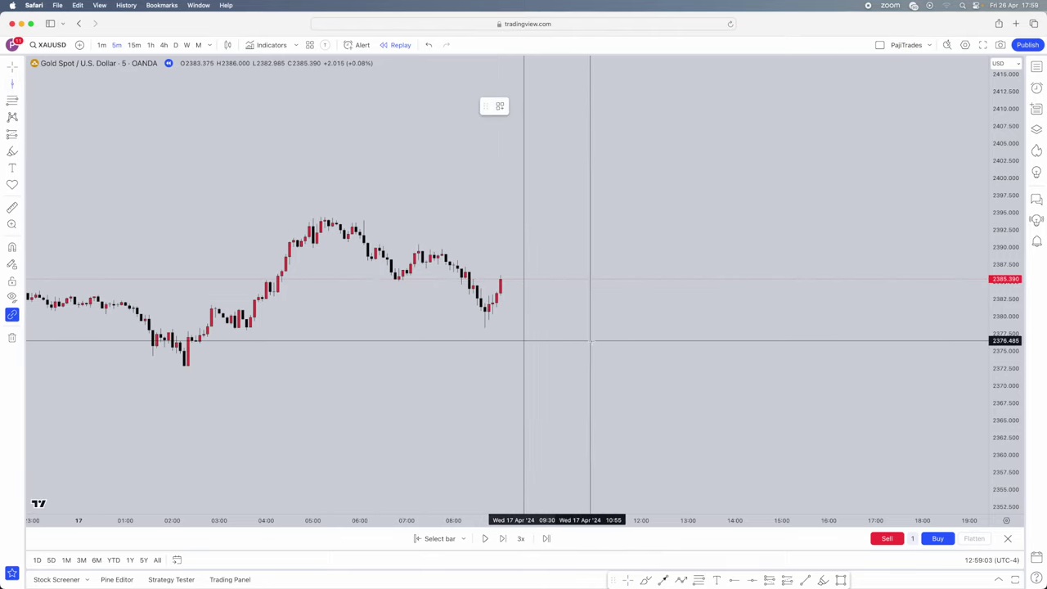
left_click(599, 345)
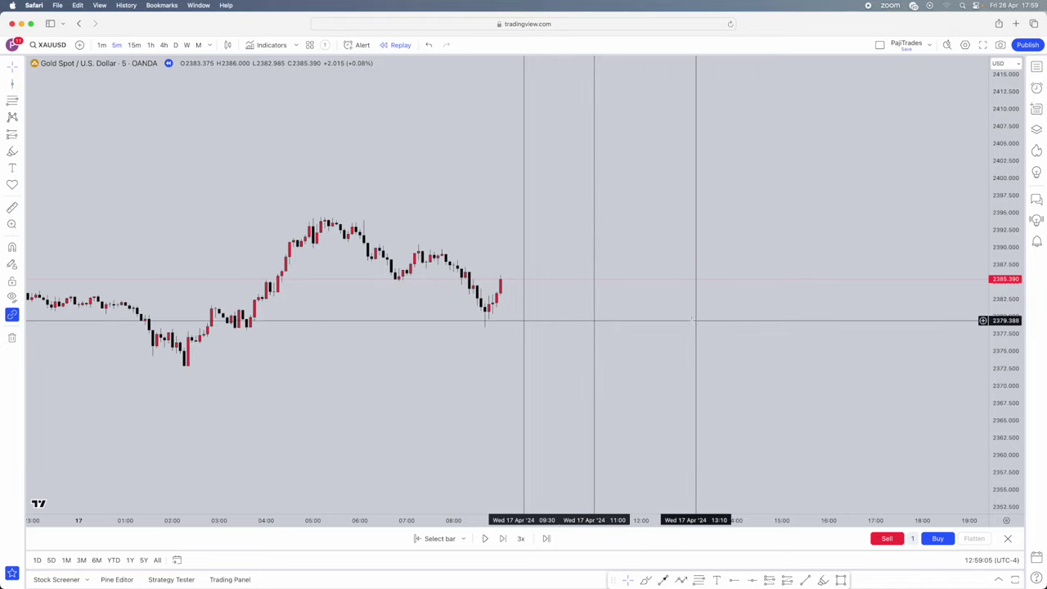
- Read the liquidity rule in the strategy notes document and return to the price chart
scroll(695, 274, "up", 2)
scroll(437, 356, "down", 1)
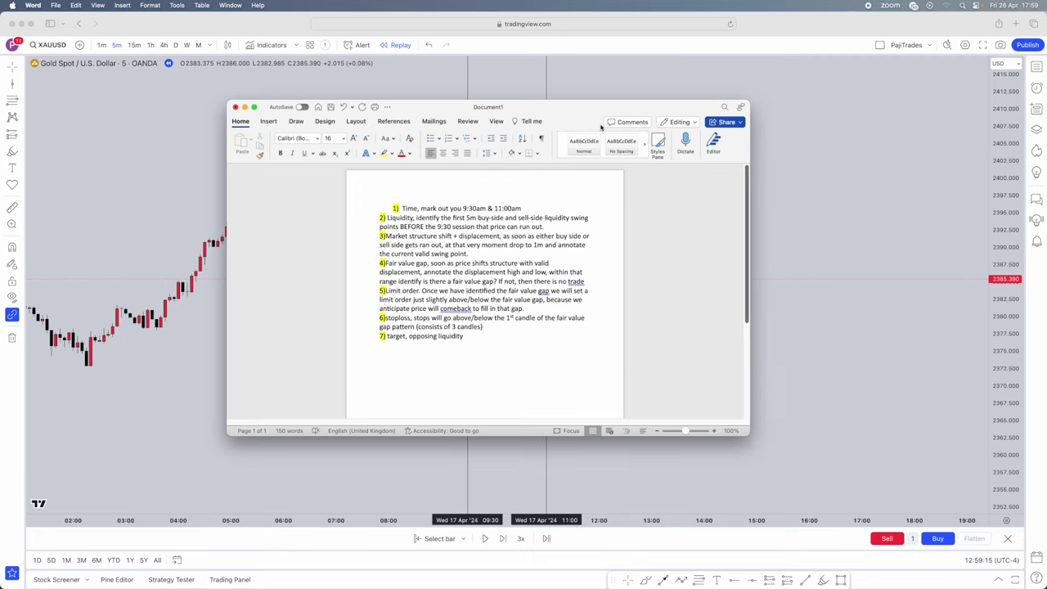
left_click(247, 107)
left_click(114, 48)
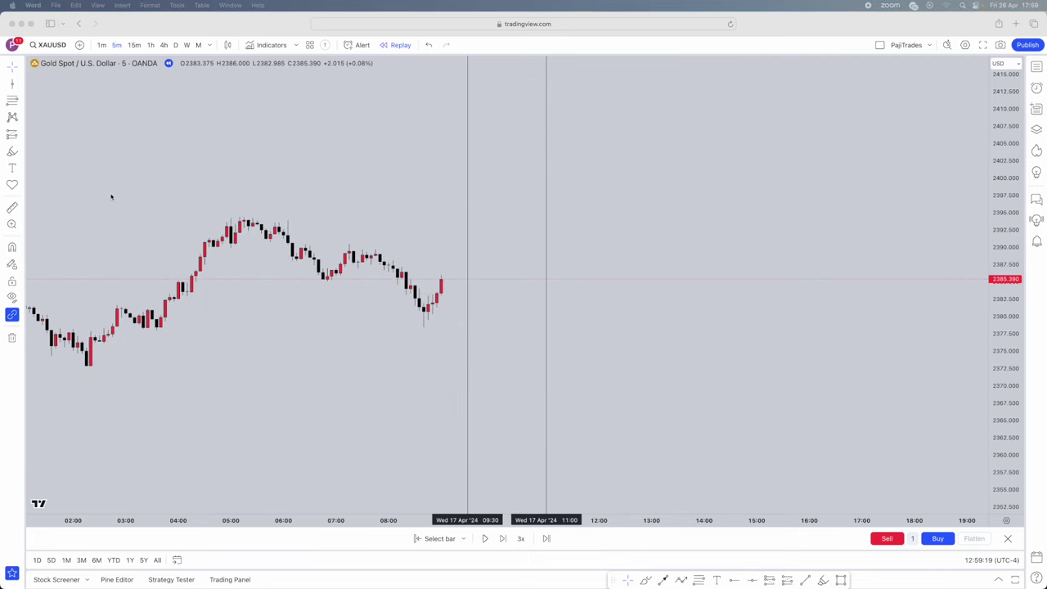
left_click(134, 145)
- Draw a trend line along the swing low near 2378.3, from 08:25 to 12:00, and apply the liquidity template
left_click(789, 580)
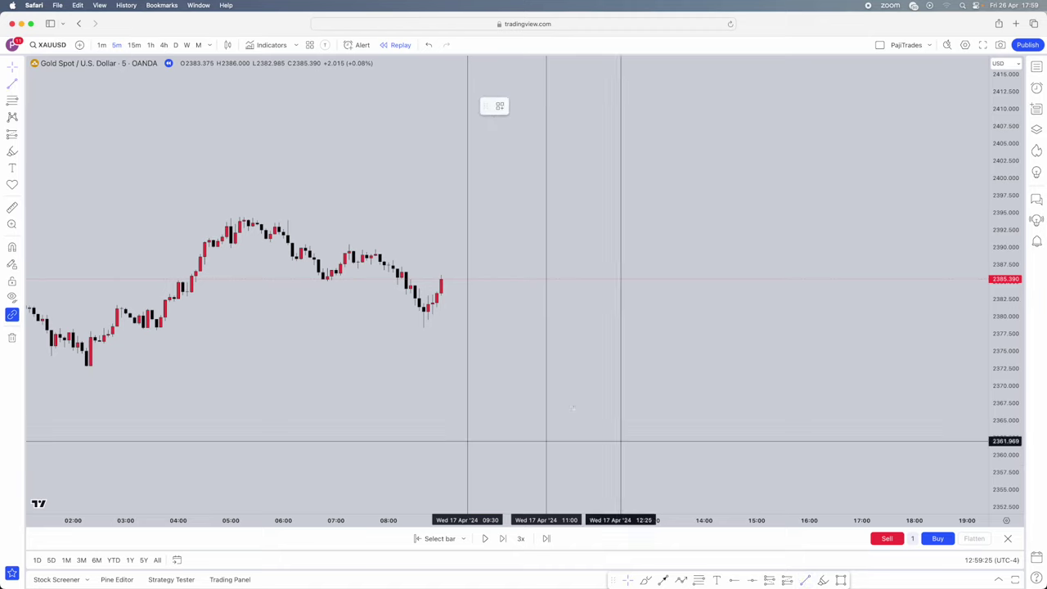
left_click(411, 327)
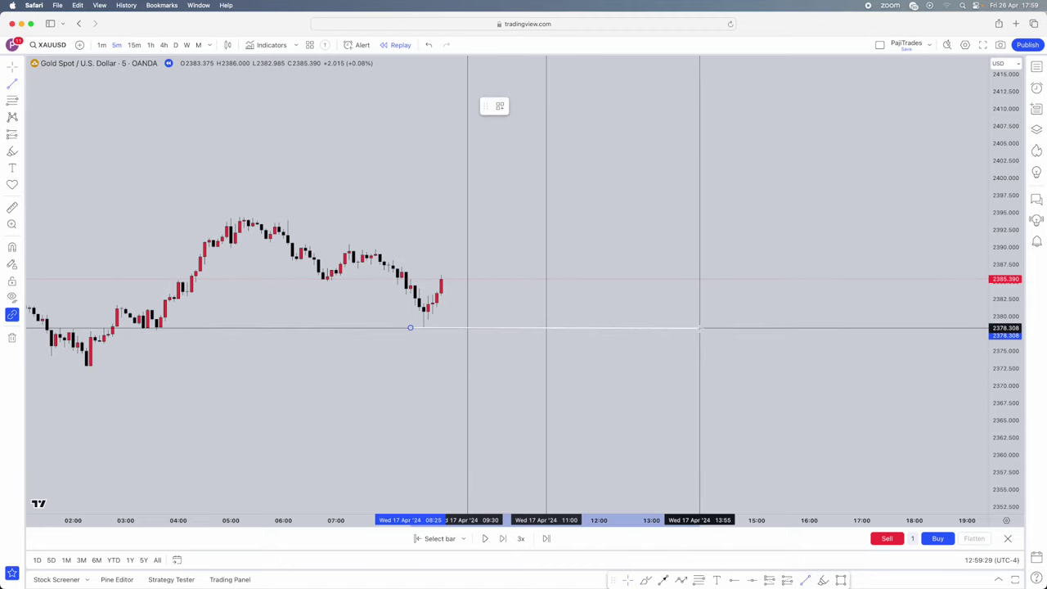
left_click(598, 328)
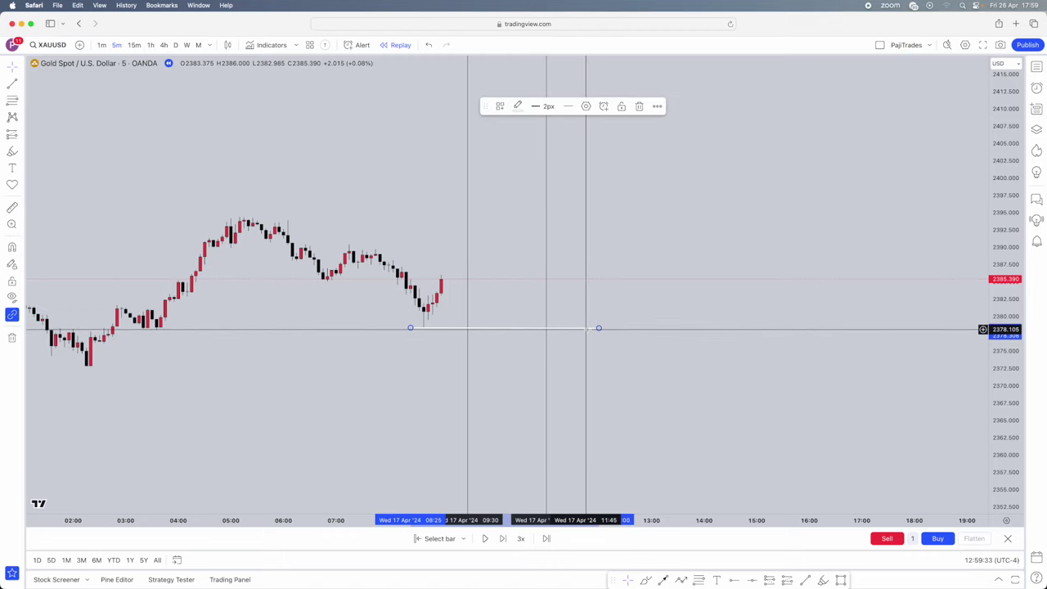
double_click(596, 328)
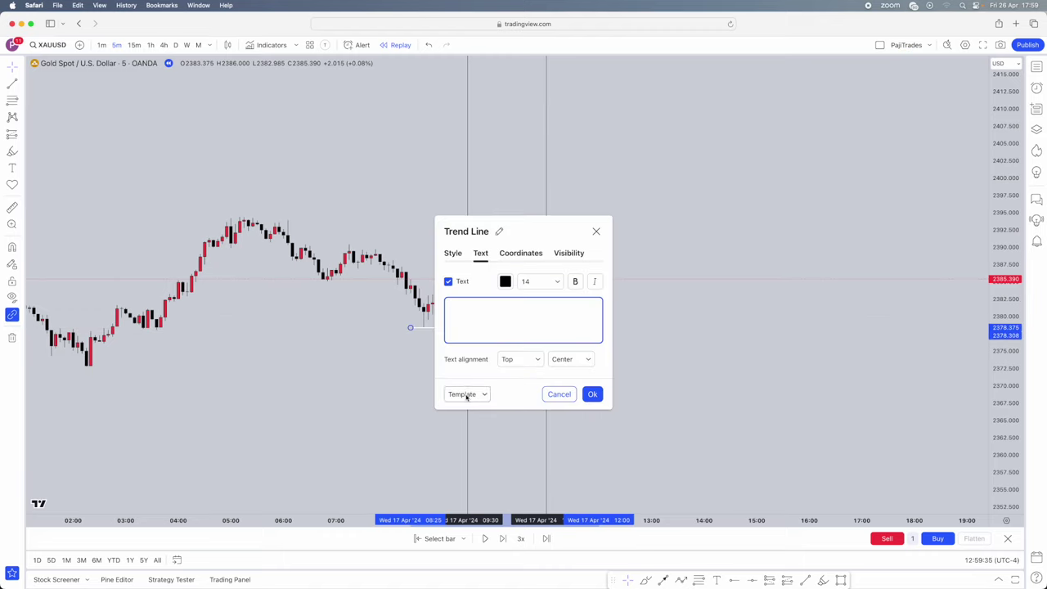
left_click(467, 394)
left_click(476, 448)
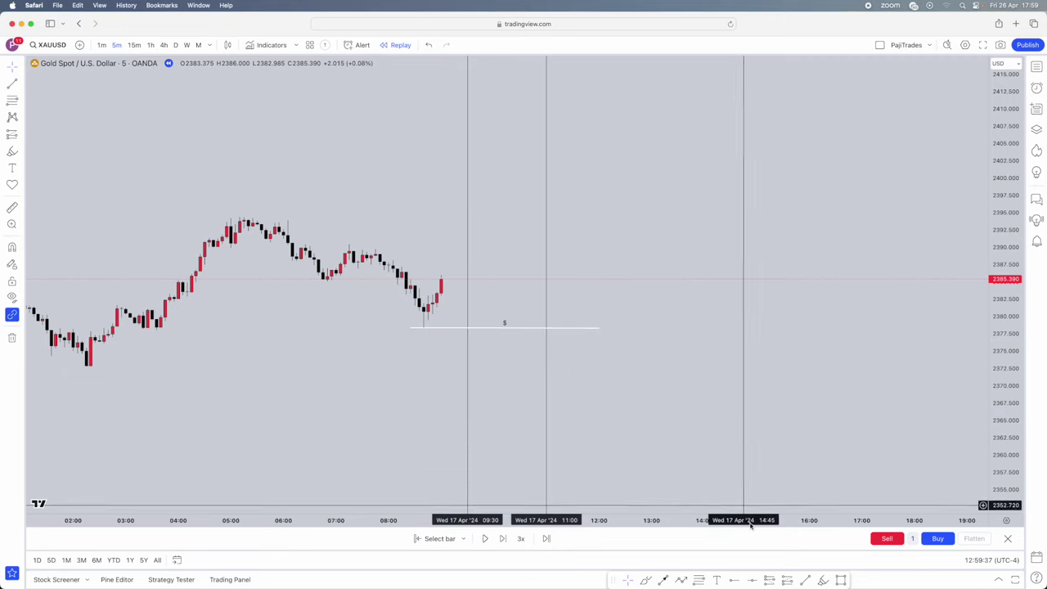
- Draw a trend line along the swing high near 2390.4, from 07:05 to 11:40, and apply the liquidity template
left_click(340, 246)
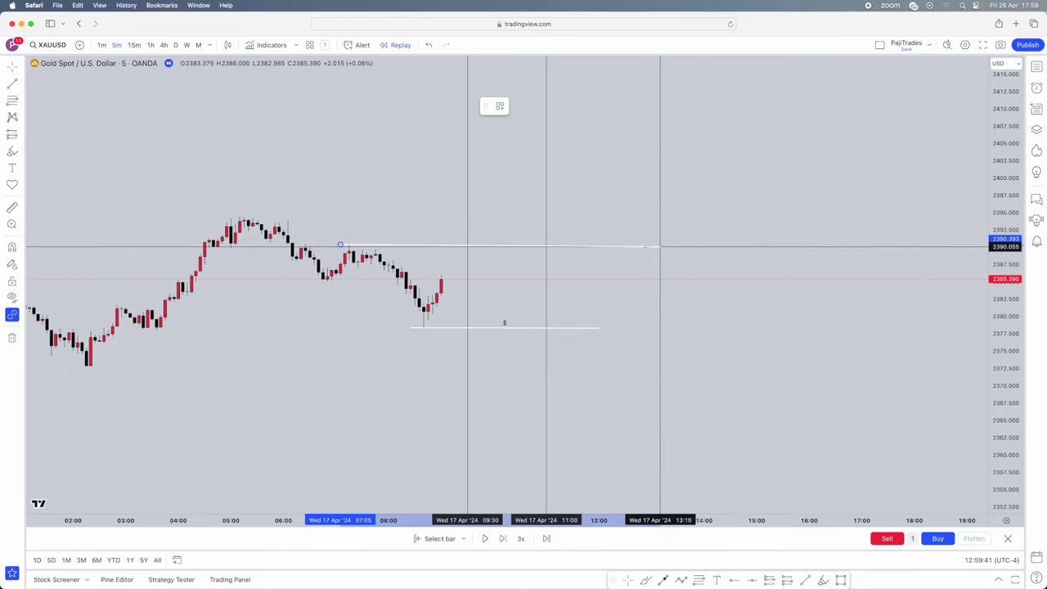
left_click(580, 245)
double_click(581, 246)
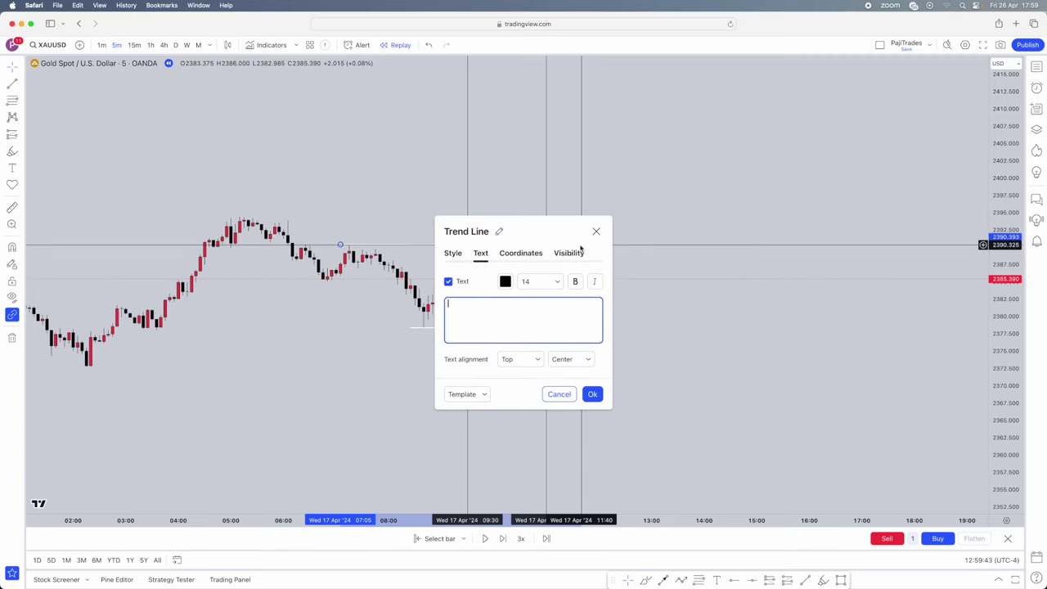
left_click(465, 394)
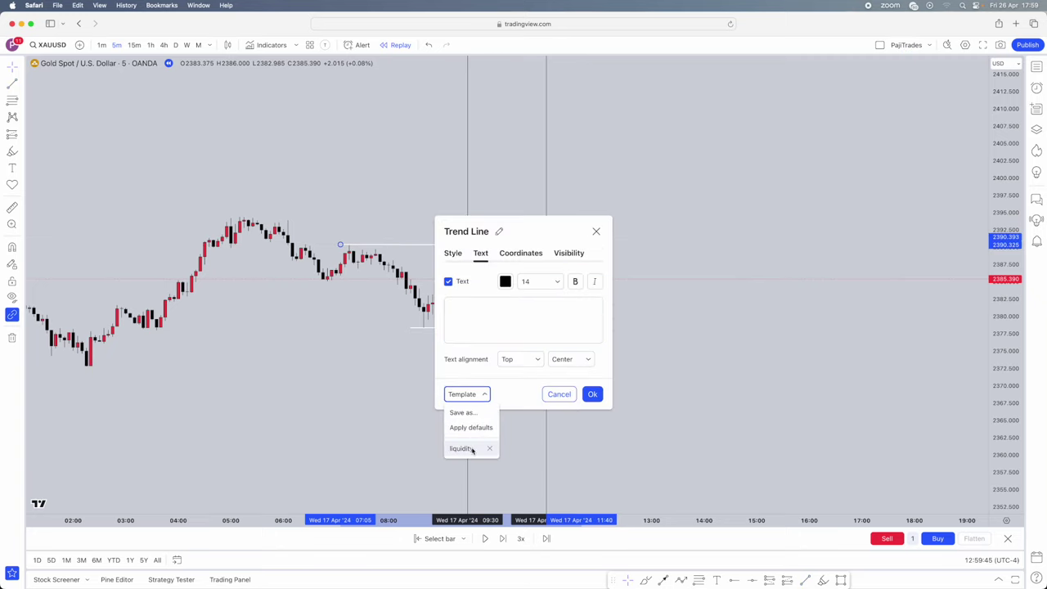
left_click(462, 448)
left_click(593, 395)
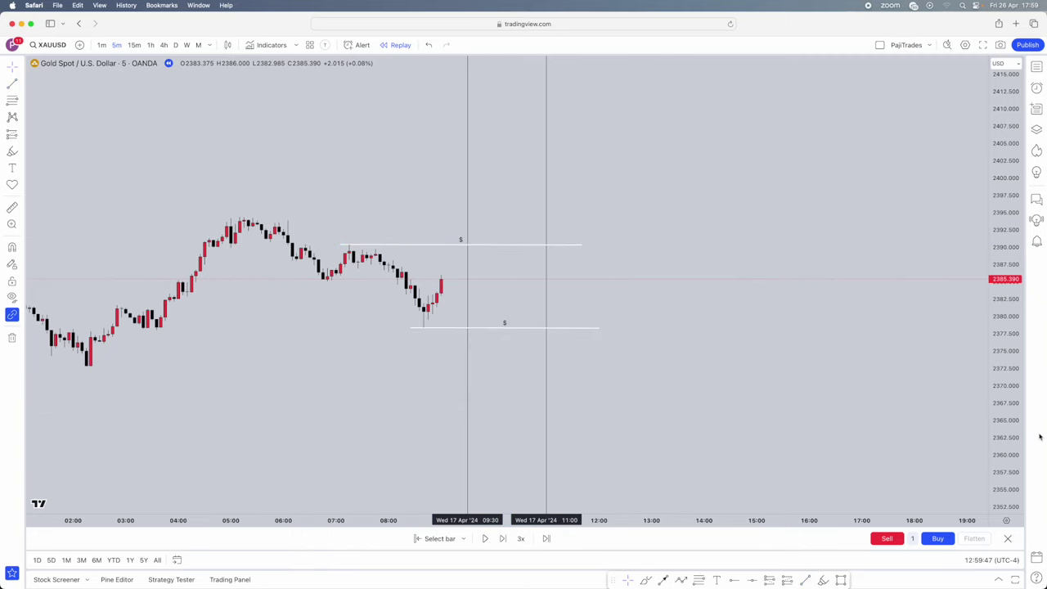
- Recheck the strategy notes and play the bar replay past 09:30 until price runs above the upper liquidity line
left_click_drag(992, 435, 965, 322)
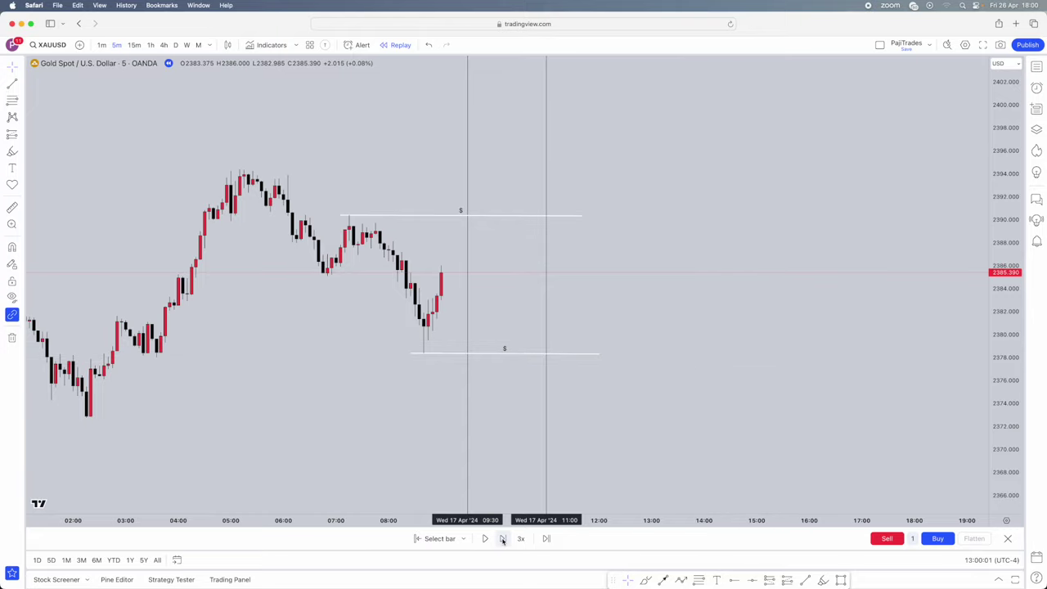
left_click_drag(0, 245, 523, 122)
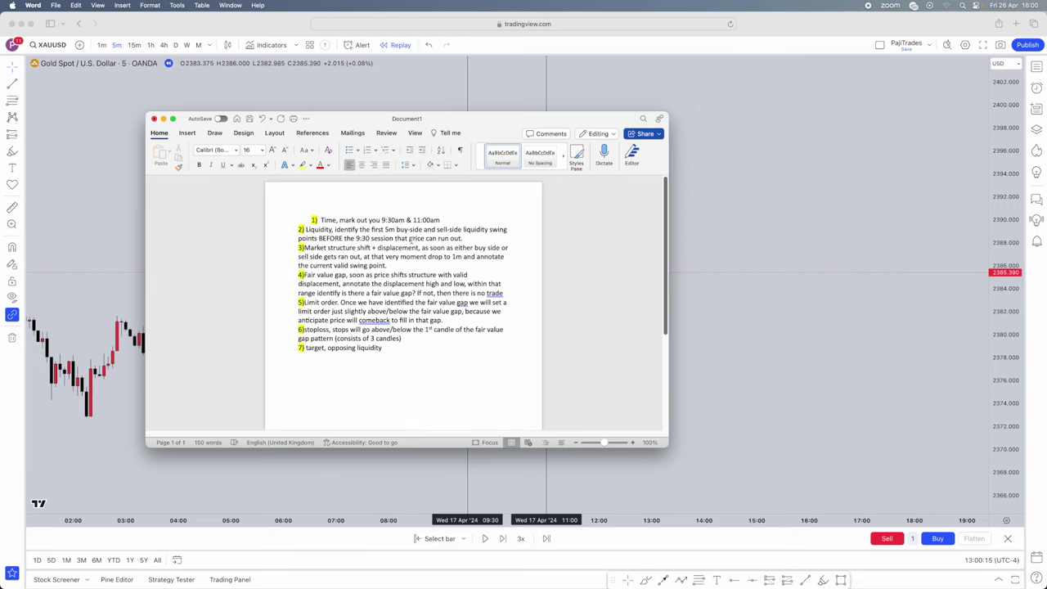
double_click(475, 123)
left_click(460, 209)
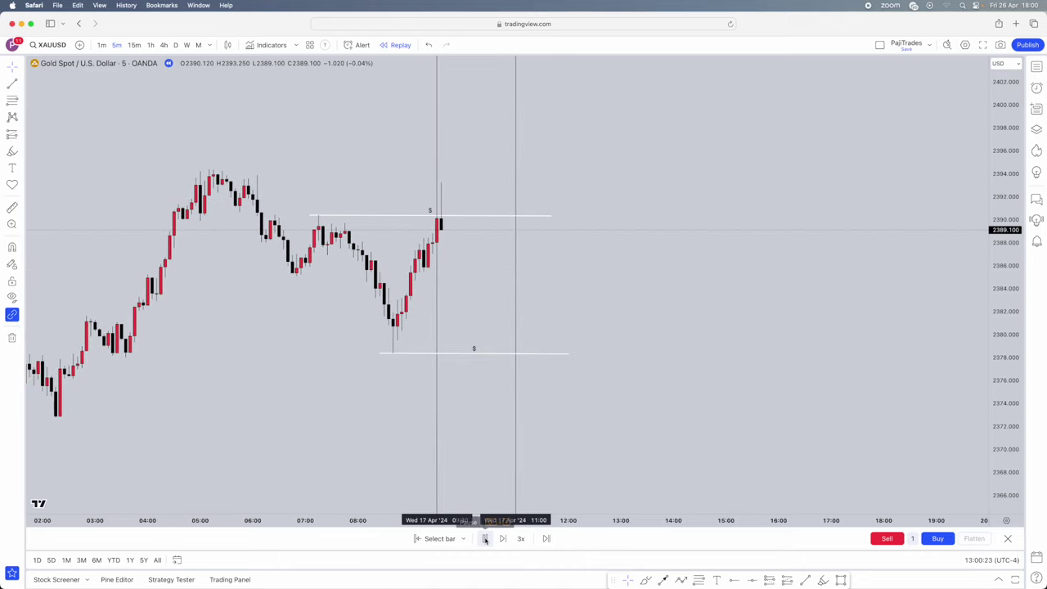
left_click(484, 537)
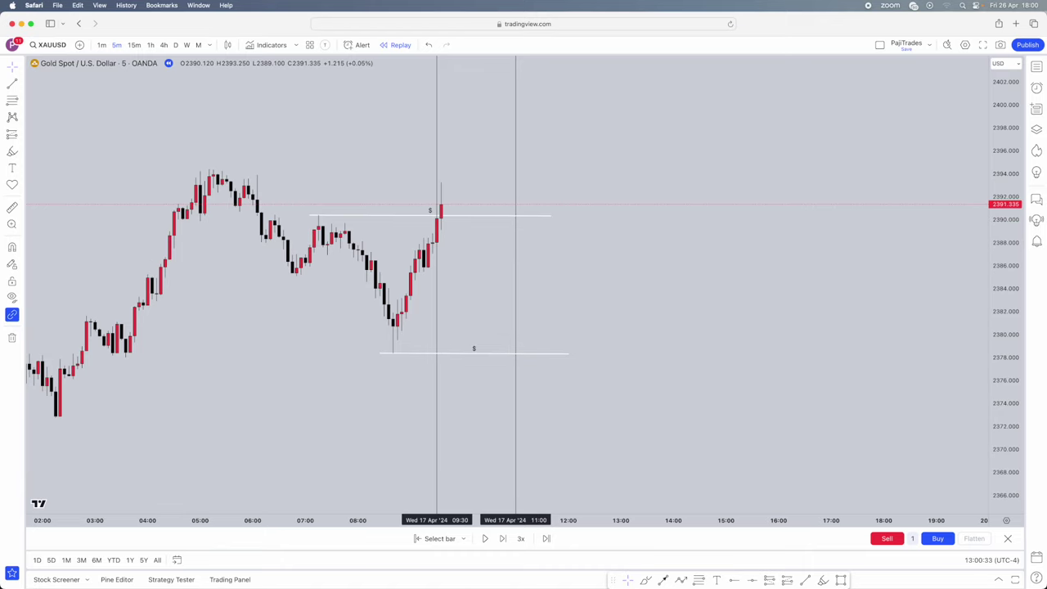
- Reread the market structure shift rule in the notes and switch the chart to the 1-minute timeframe
left_click_drag(0, 204, 583, 106)
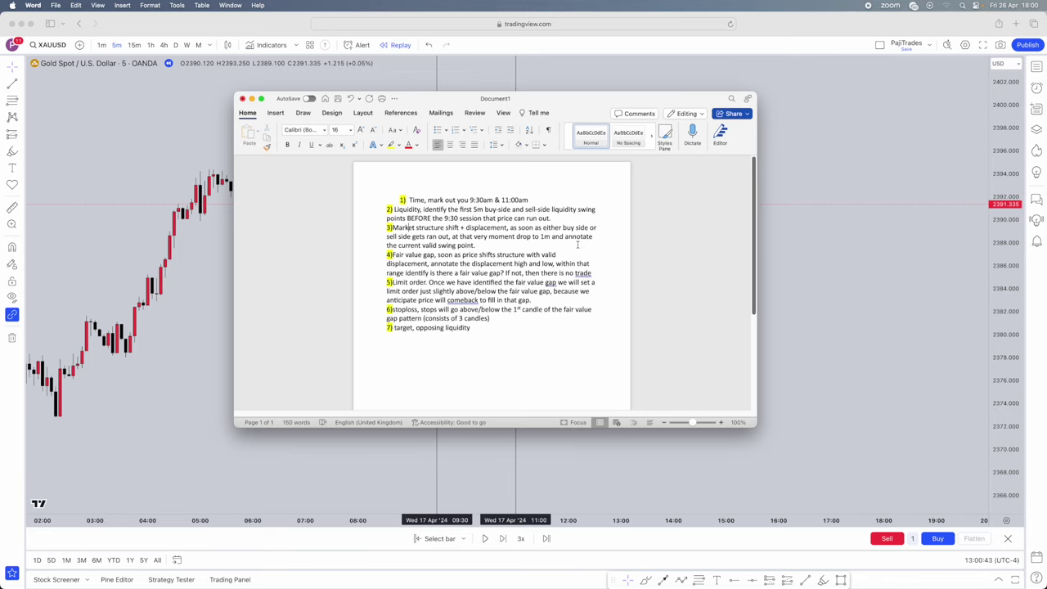
key("super+m")
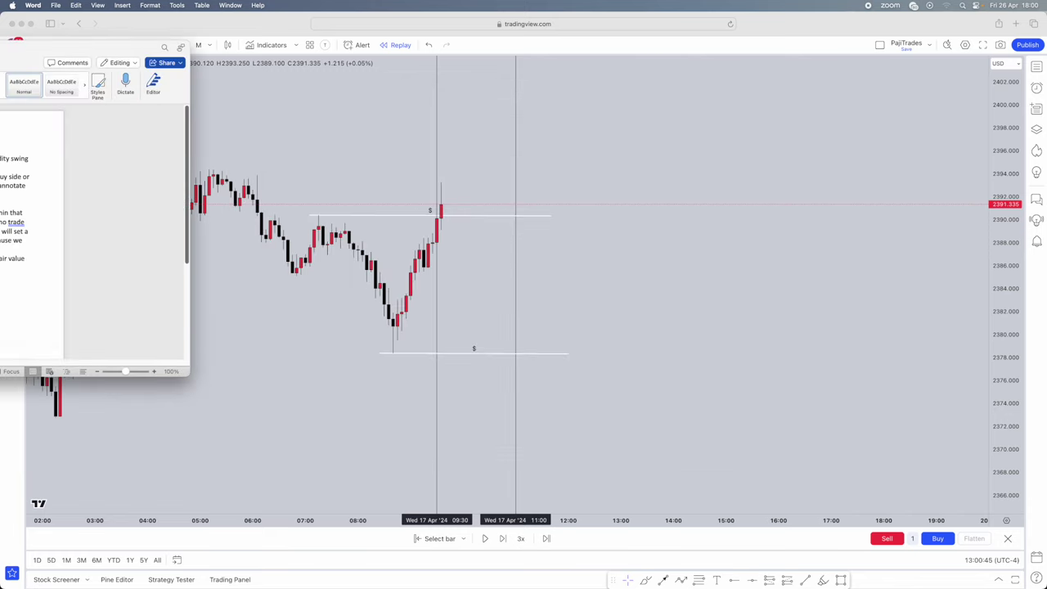
left_click(101, 45)
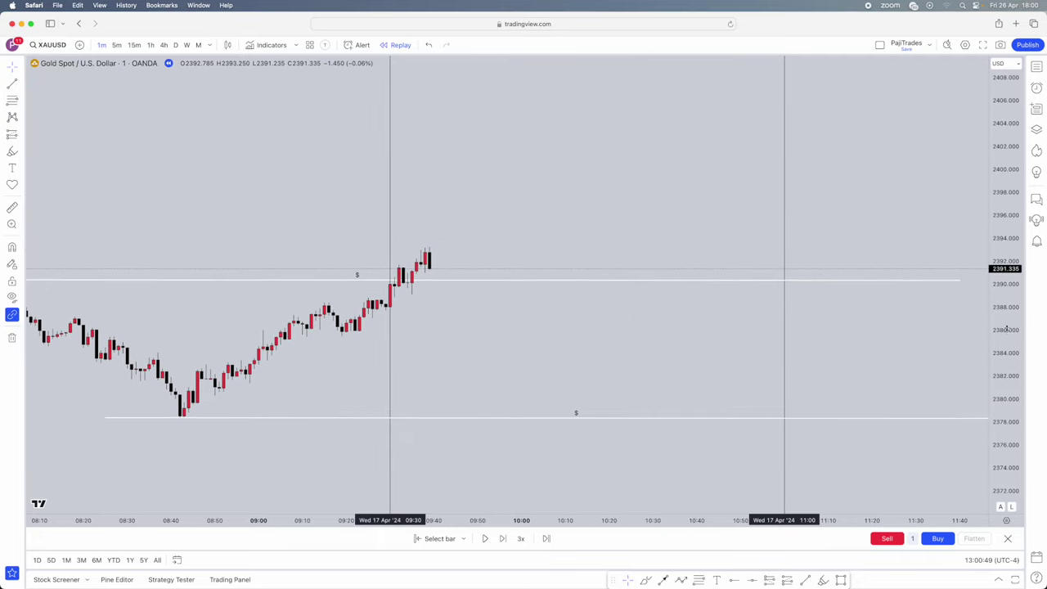
scroll(483, 184, "up", 3)
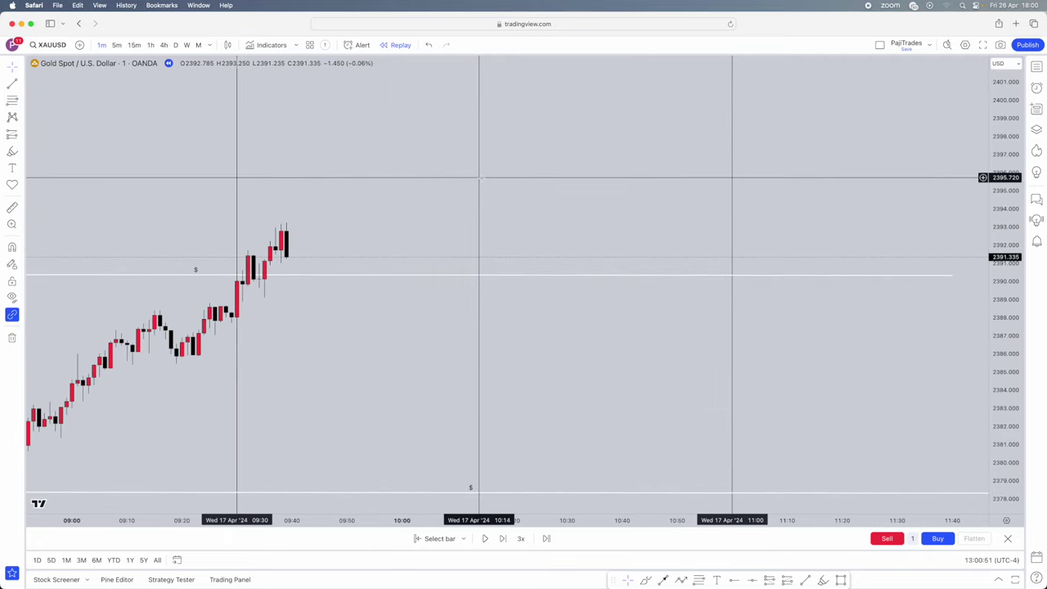
scroll(456, 191, "down", 4)
left_click_drag(419, 178, 338, 169)
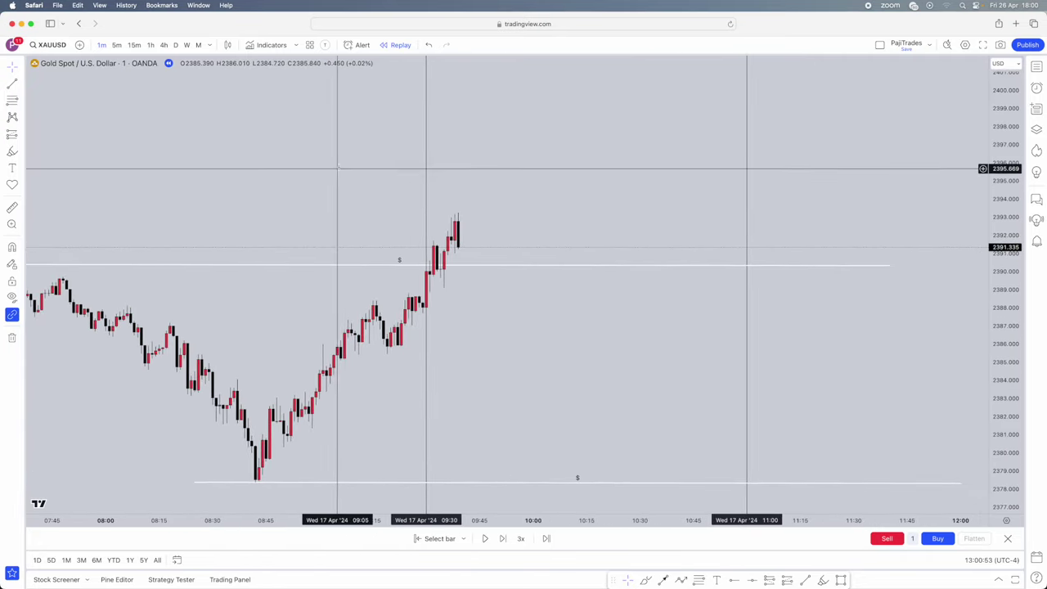
scroll(417, 232, "up", 2)
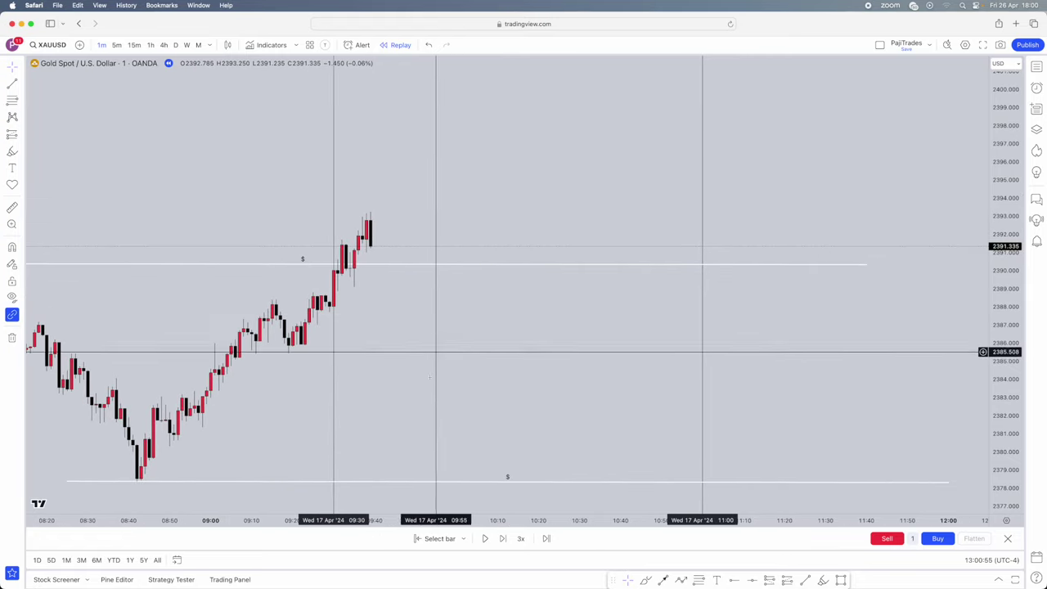
scroll(472, 295, "right", 2)
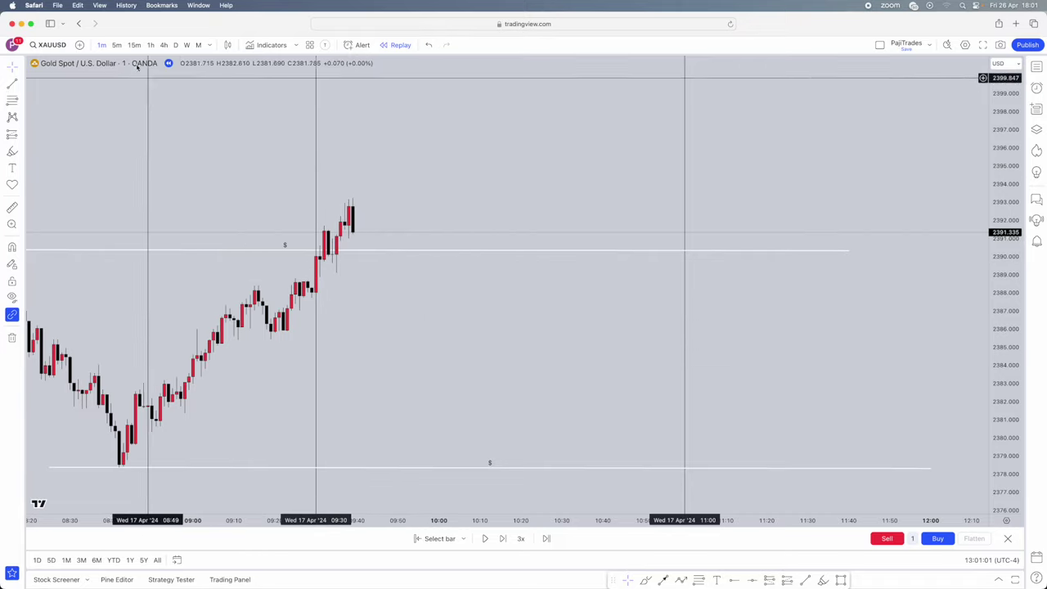
- Compare the upper liquidity line on the 5-minute chart and return to the 1-minute timeframe
left_click(116, 45)
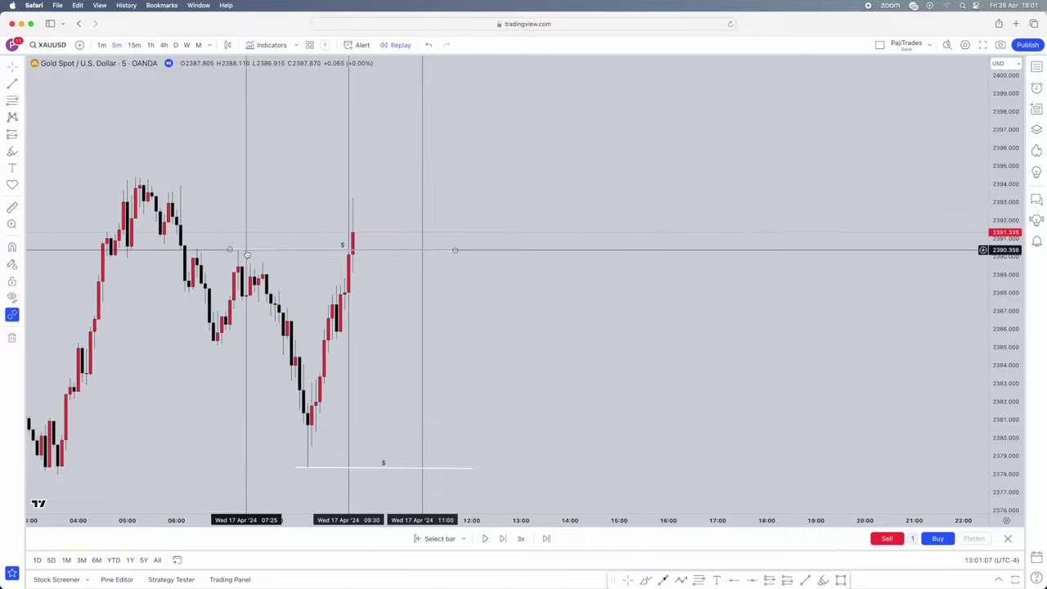
left_click(100, 45)
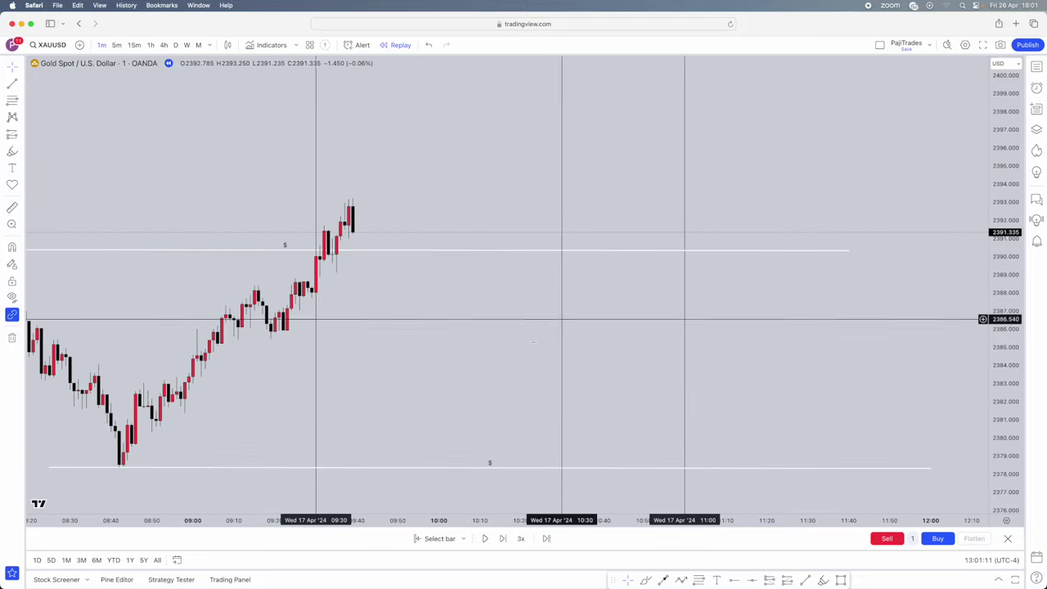
- Mark the 1-minute swing low around 09:35, just below the upper liquidity line, with the Highlighter
left_click(823, 581)
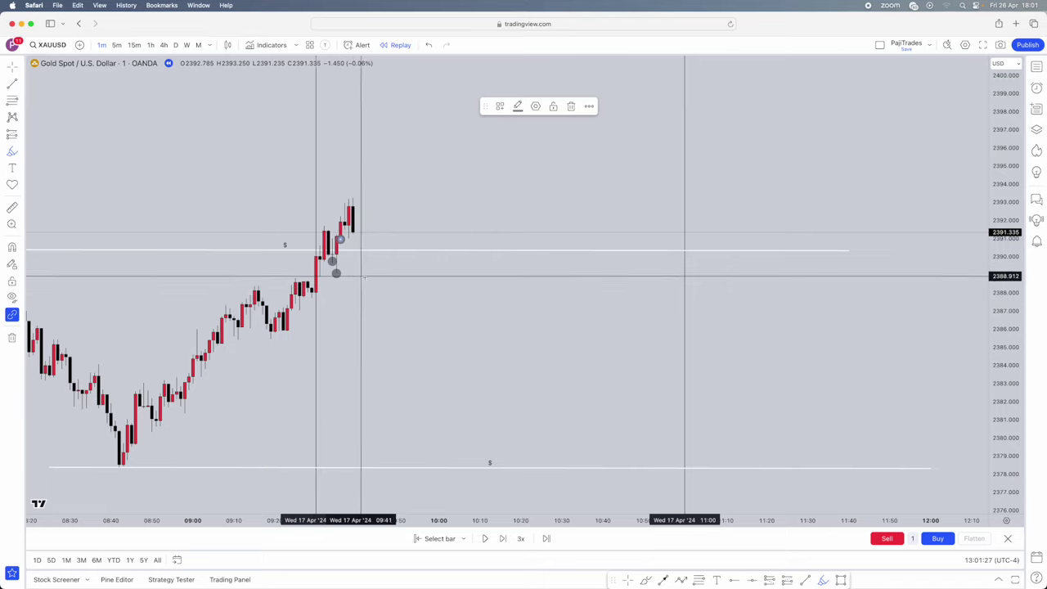
- Delete the Highlighter marks around the 09:35 swing low
key("BackSpace")
left_click(332, 261)
key("BackSpace")
left_click_drag(339, 240, 339, 240)
- Draw a trend line from the 09:34 swing low at about 2389.04 to around 10:12, and play the replay a few bars further
left_click(807, 579)
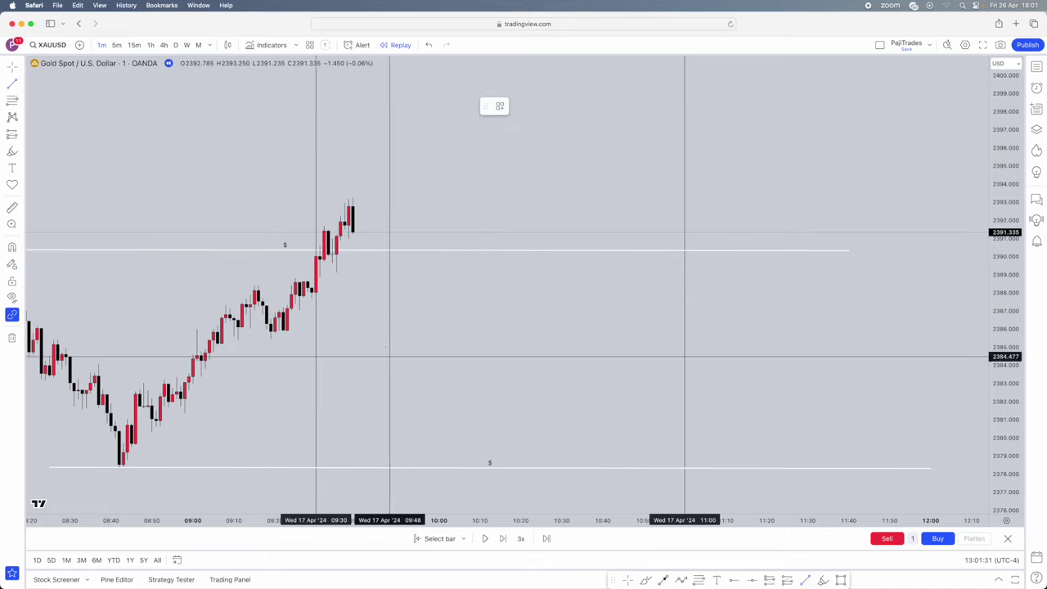
left_click(332, 274)
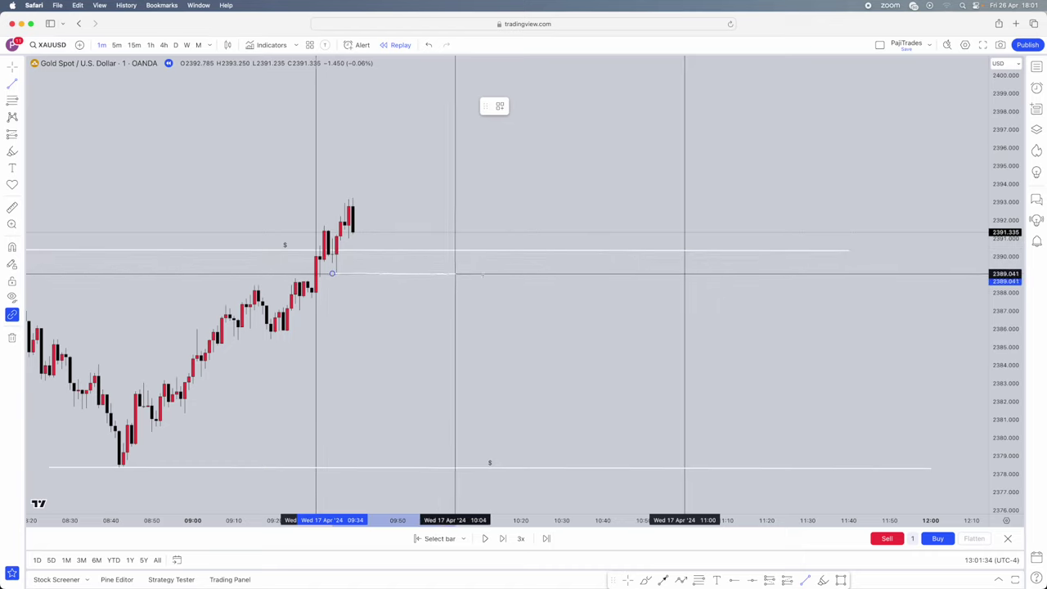
left_click(489, 274)
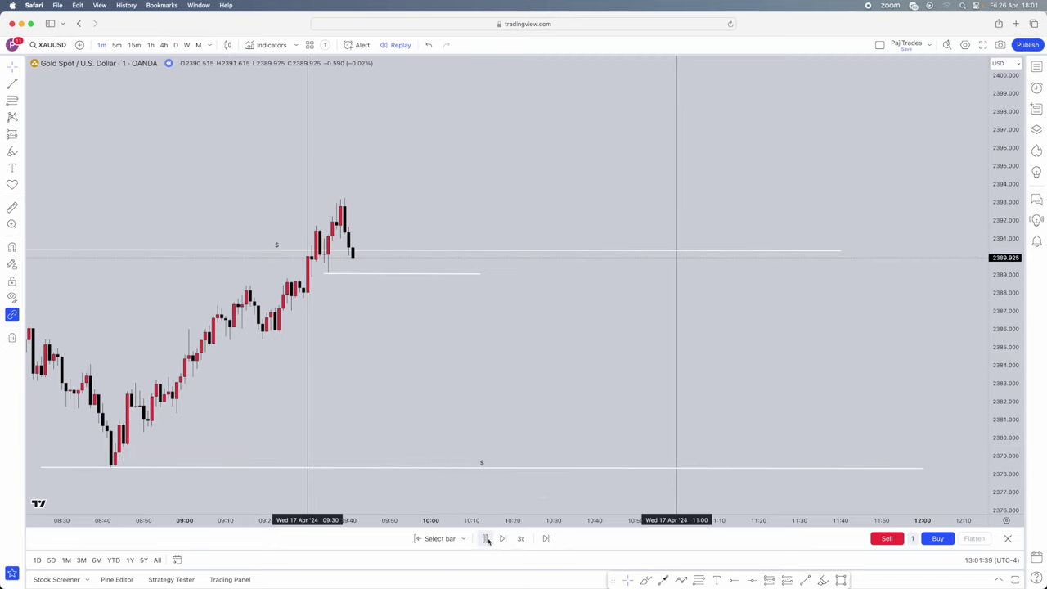
left_click(486, 539)
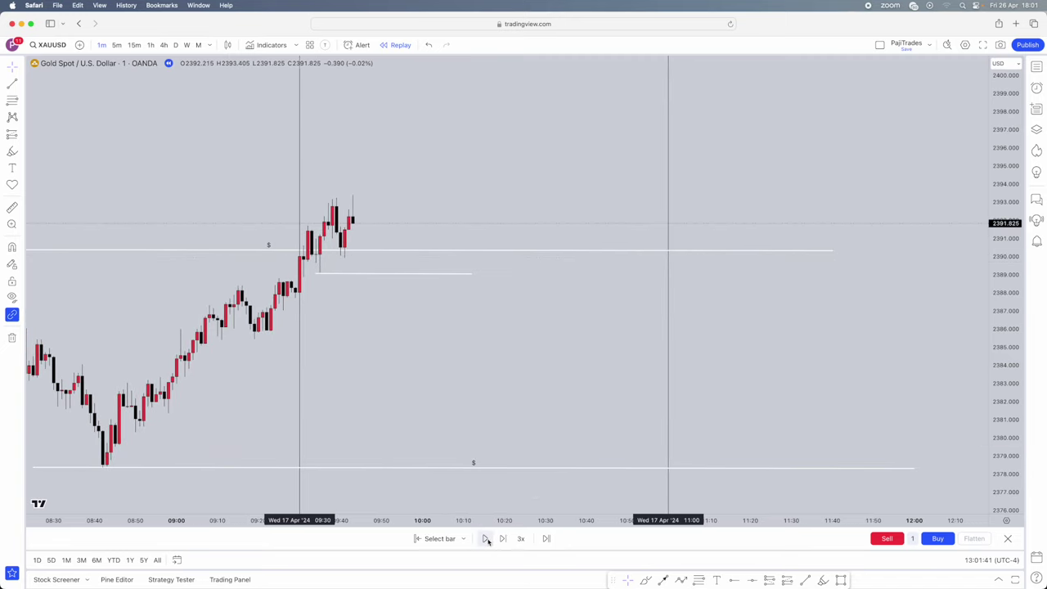
left_click(486, 539)
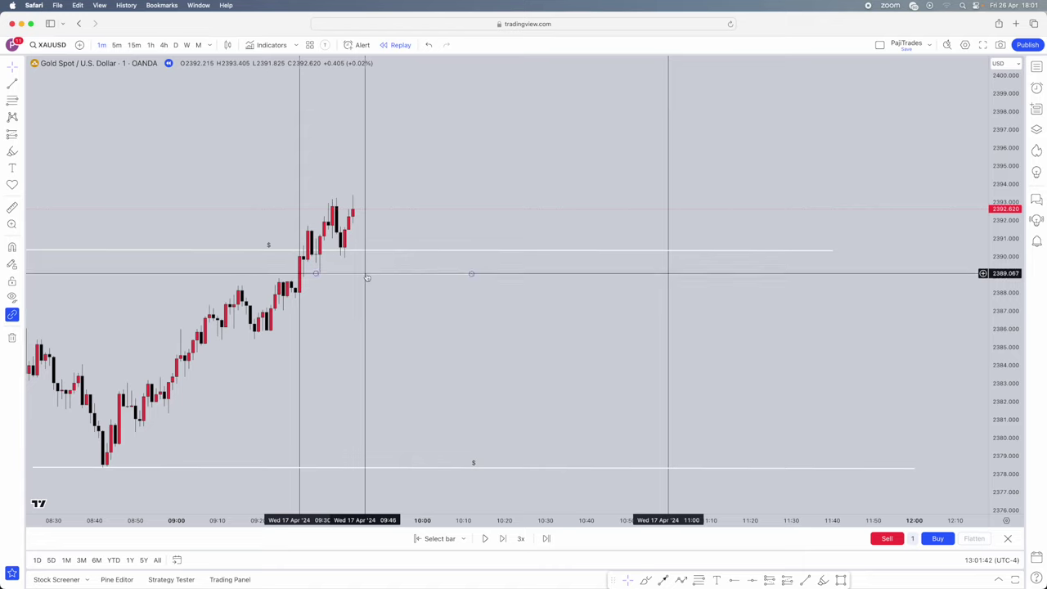
- Replace the swing-low line with one drawn from the new low around 09:40 at about 2389.94 to around 10:10
left_click(821, 581)
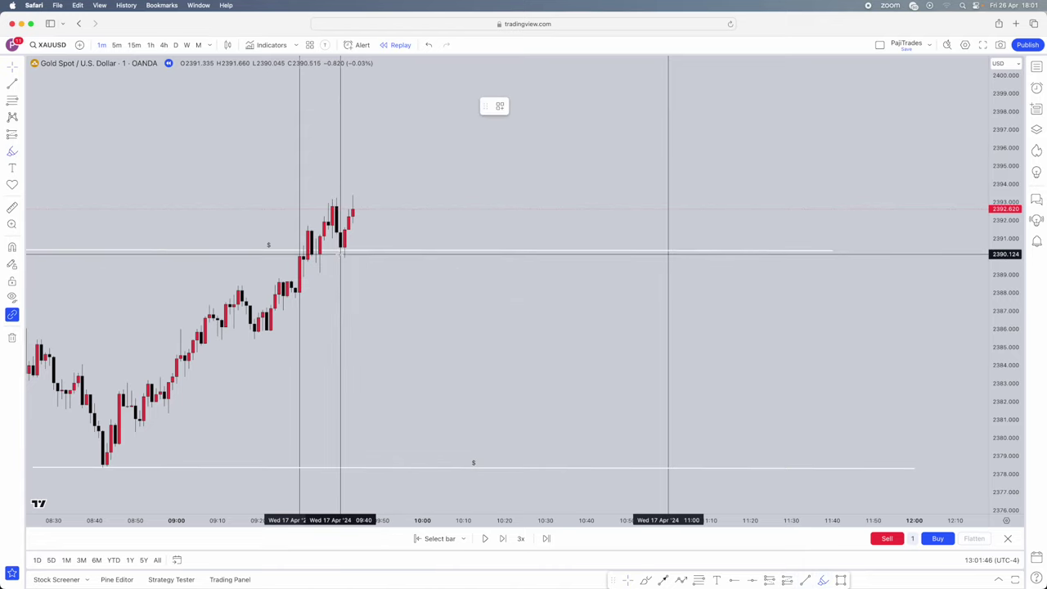
left_click(345, 261)
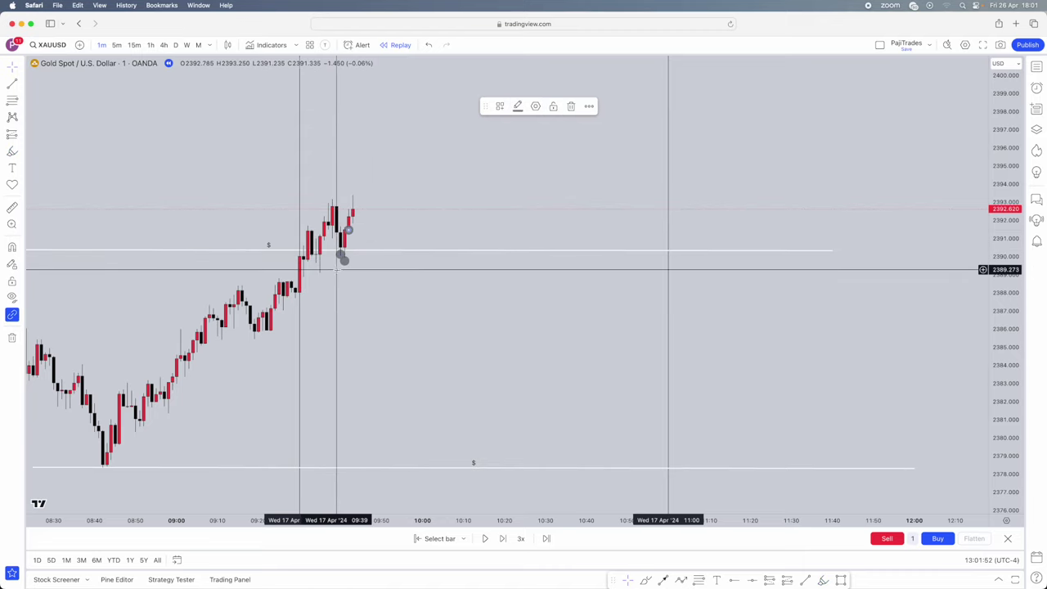
key("Escape")
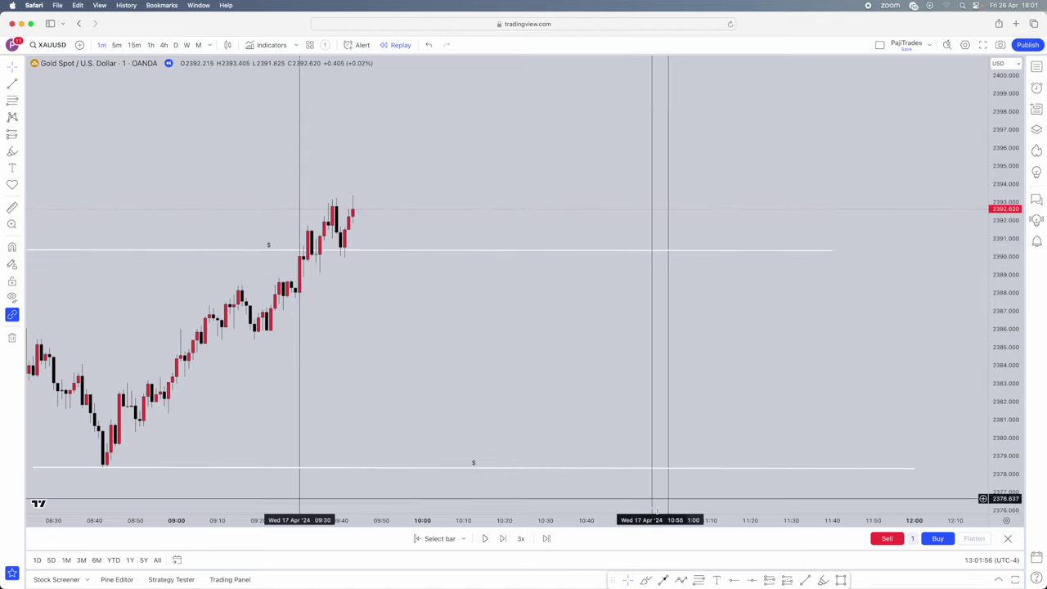
left_click(806, 579)
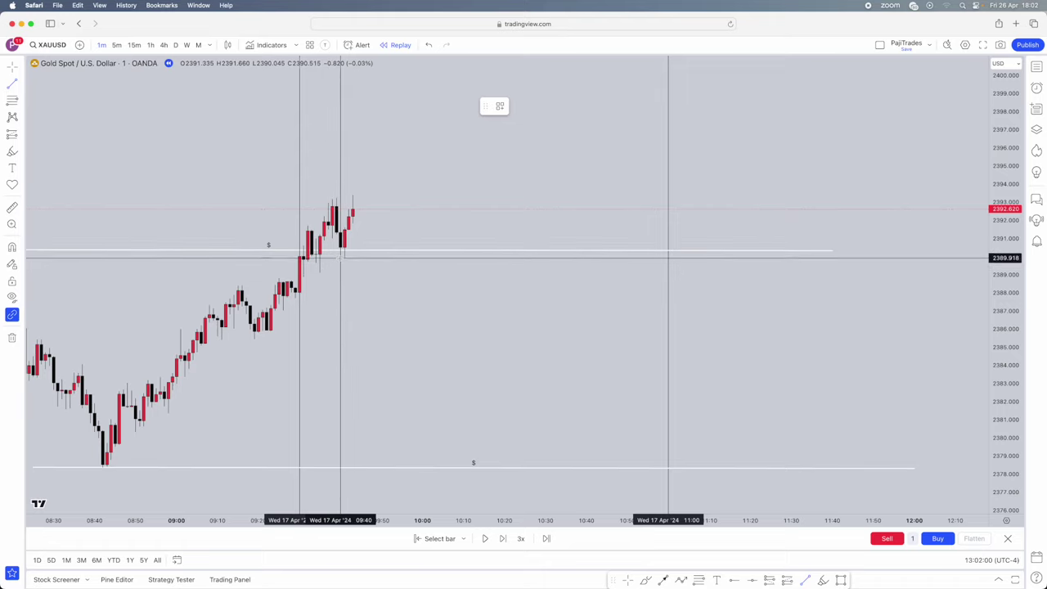
left_click(340, 257)
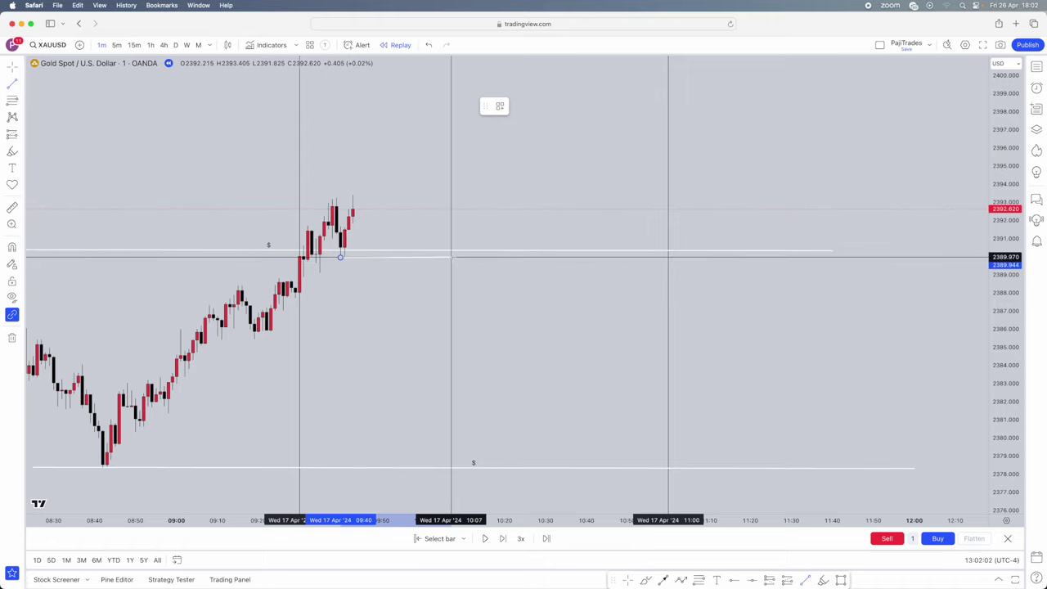
left_click(464, 259)
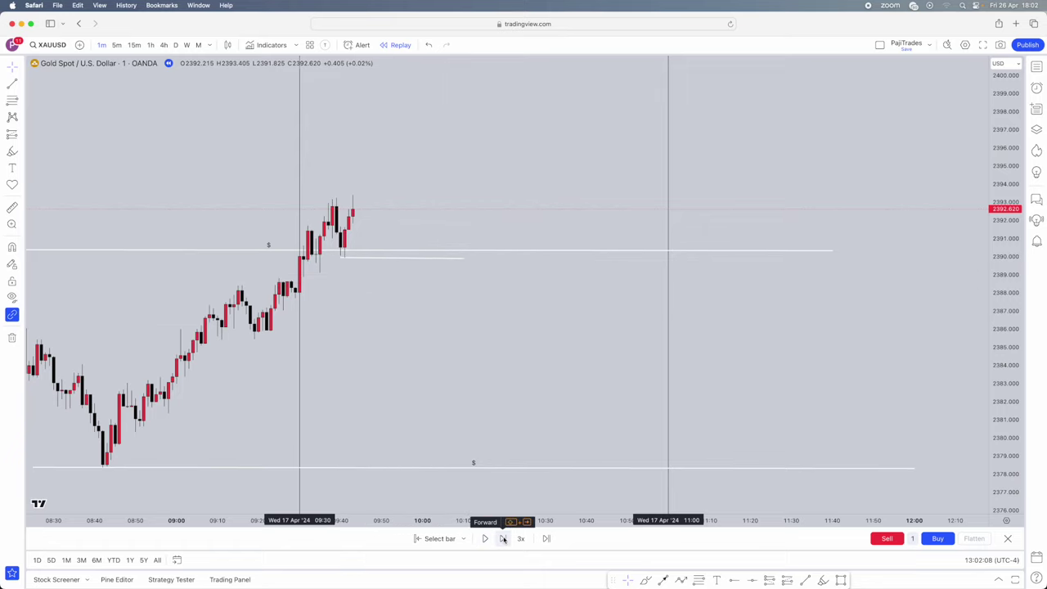
- Advance the replay one bar at a time to about 09:51
left_click(503, 539)
left_click(503, 539)
left_click(503, 538)
left_click(503, 538)
left_click(503, 538)
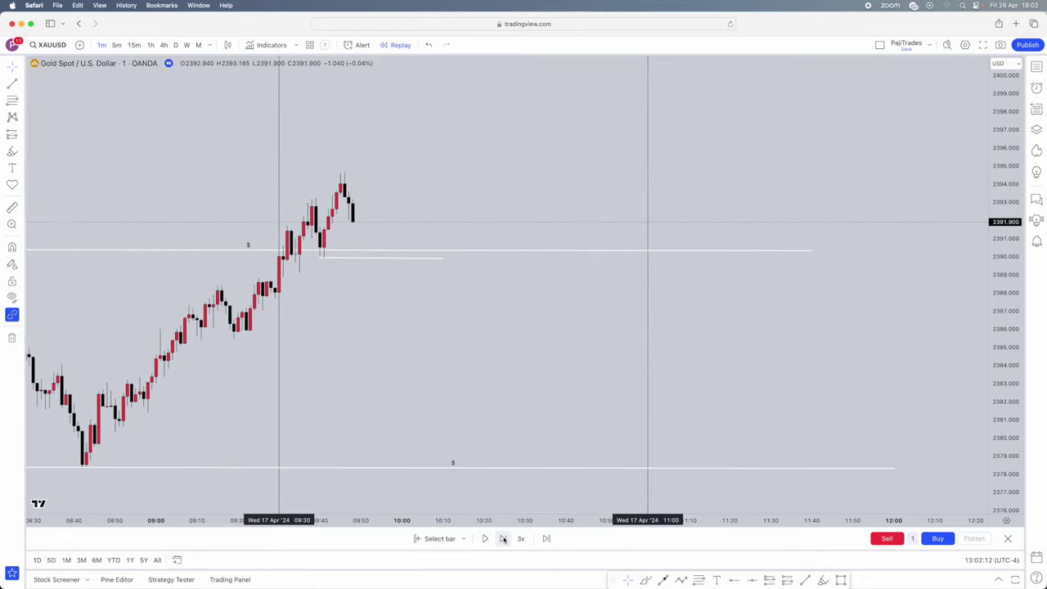
left_click(503, 539)
left_click(504, 538)
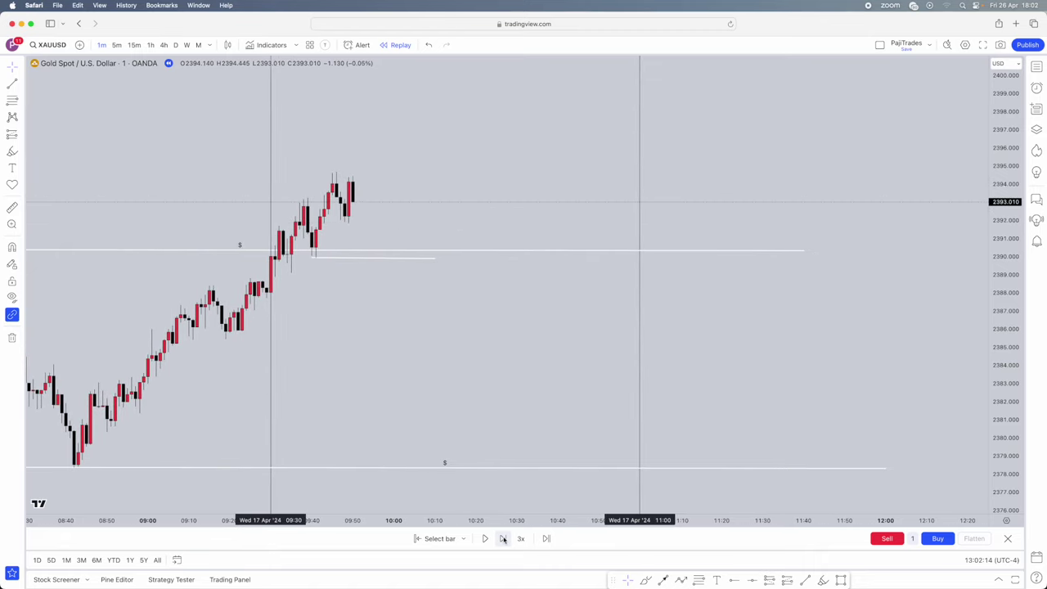
left_click(503, 539)
left_click(503, 539)
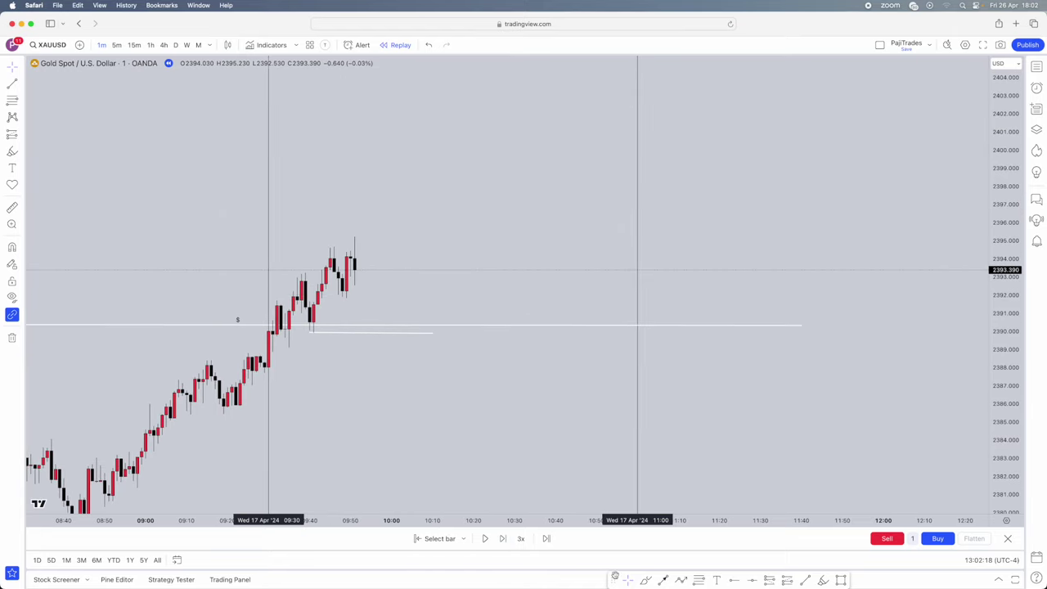
- Highlight the three-candle swing low around 09:49 with the Highlighter and clear the marks
left_click(823, 580)
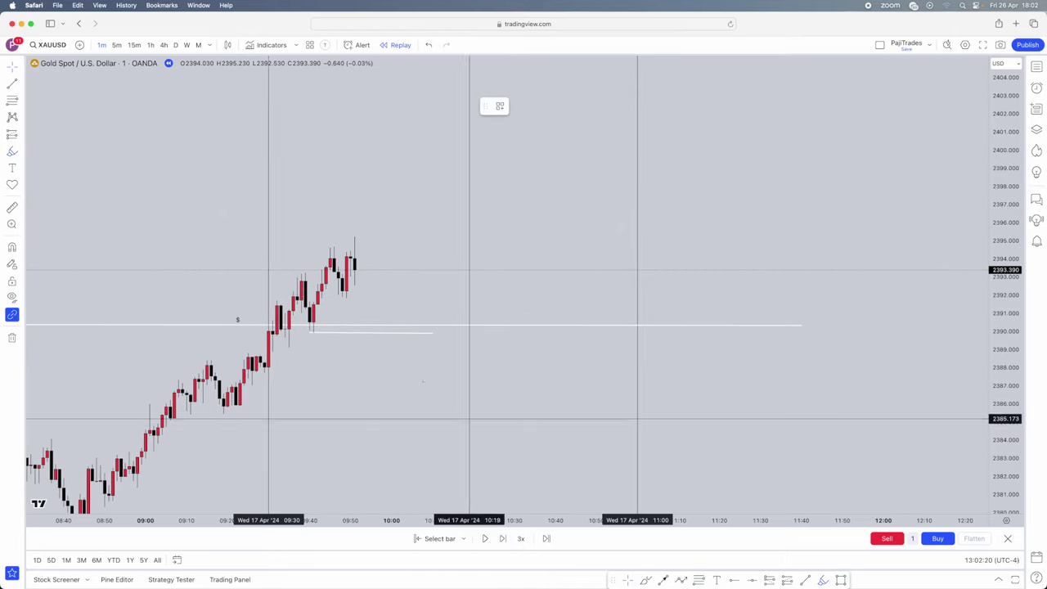
left_click(342, 295)
mouse_move(346, 298)
left_mouse_down()
mouse_move(351, 273)
mouse_move(346, 298)
left_mouse_up()
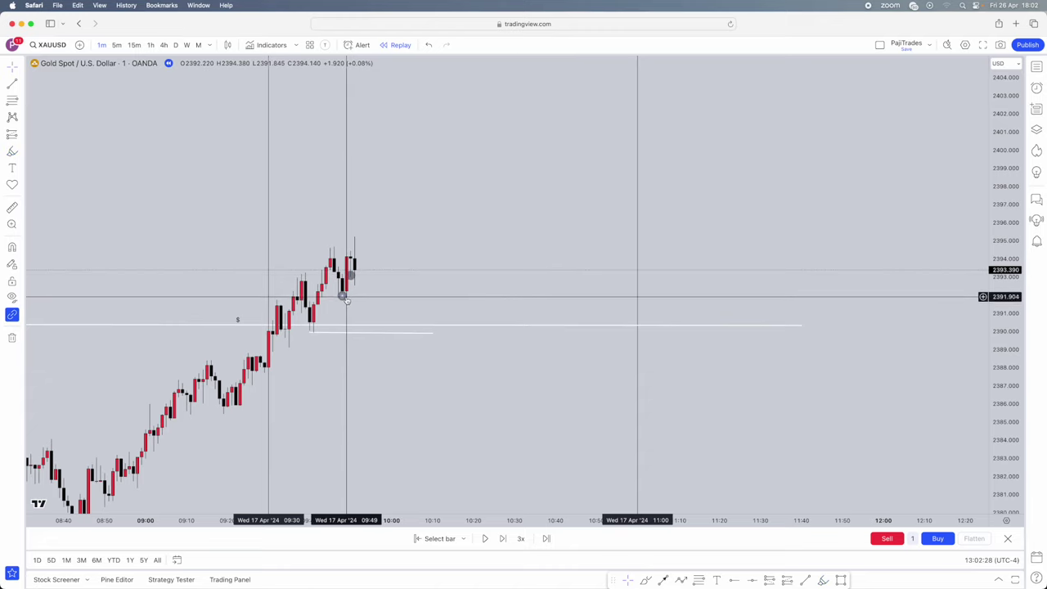
left_click(344, 297)
key("BackSpace")
left_click(350, 276)
key("BackSpace")
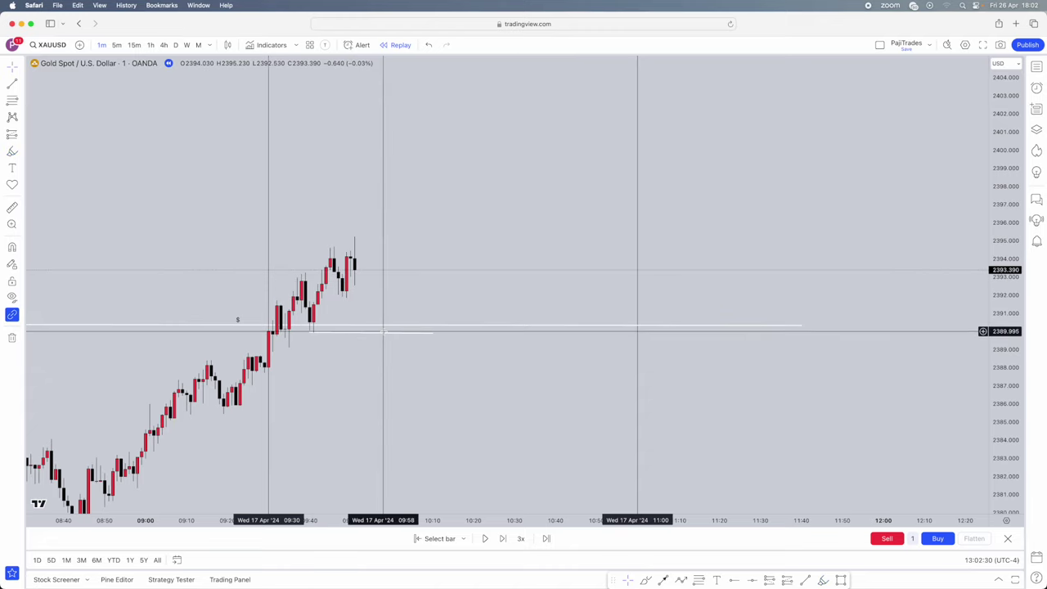
- Move the swing-low line up to the low around 09:48 at about 2391.8, and step the replay forward three bars
left_click(383, 331)
mouse_move(383, 330)
left_mouse_down()
mouse_move(392, 300)
mouse_move(410, 299)
left_mouse_up()
left_click(399, 351)
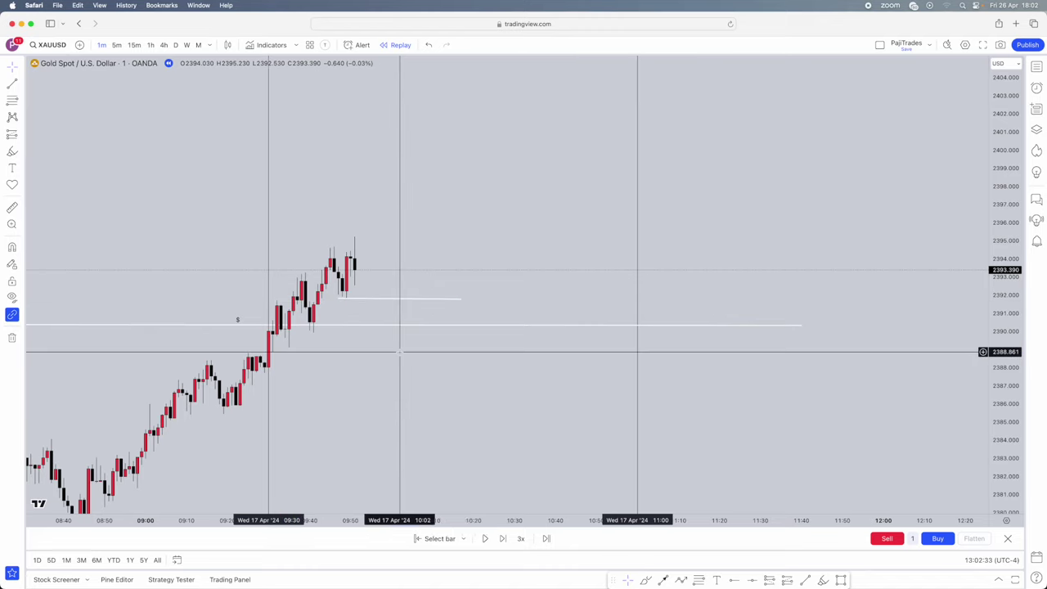
left_click(507, 539)
left_click(507, 540)
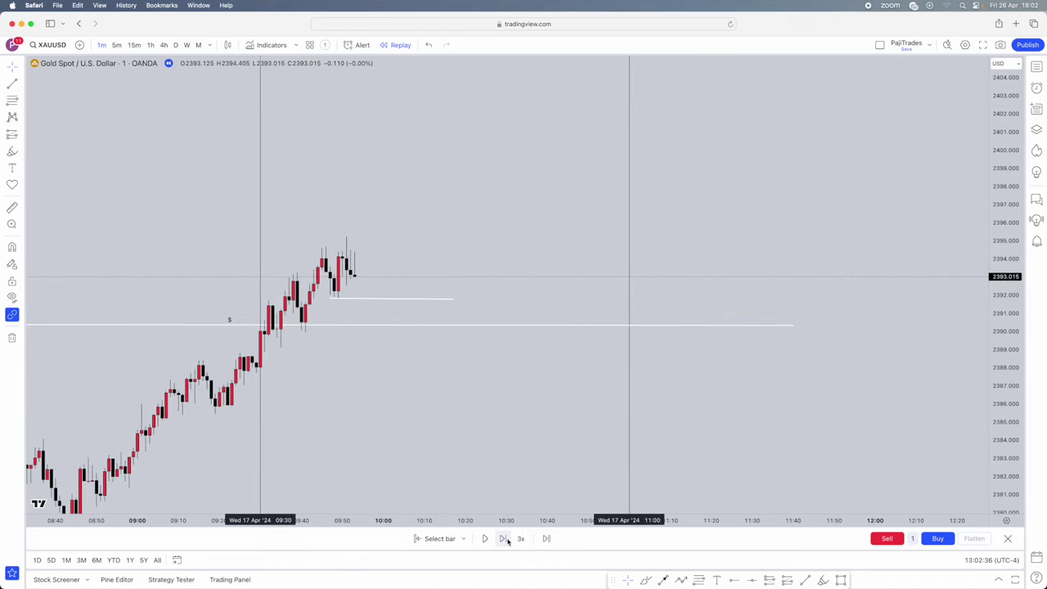
left_click(506, 539)
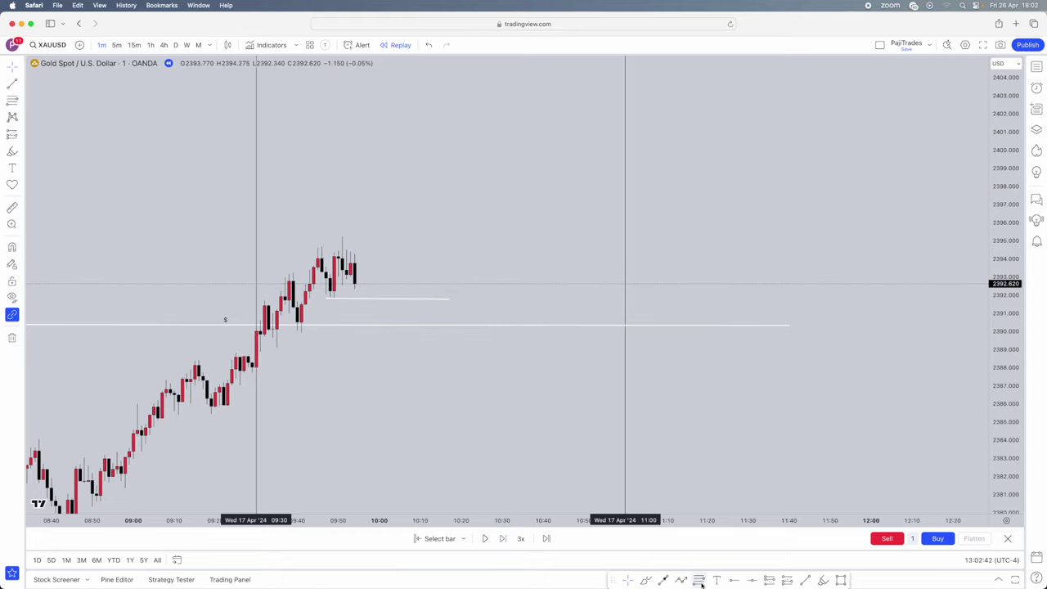
- Highlight the swing low around 09:51, clear the marks and move the swing-low line up to it at about 2392.5
left_click(821, 582)
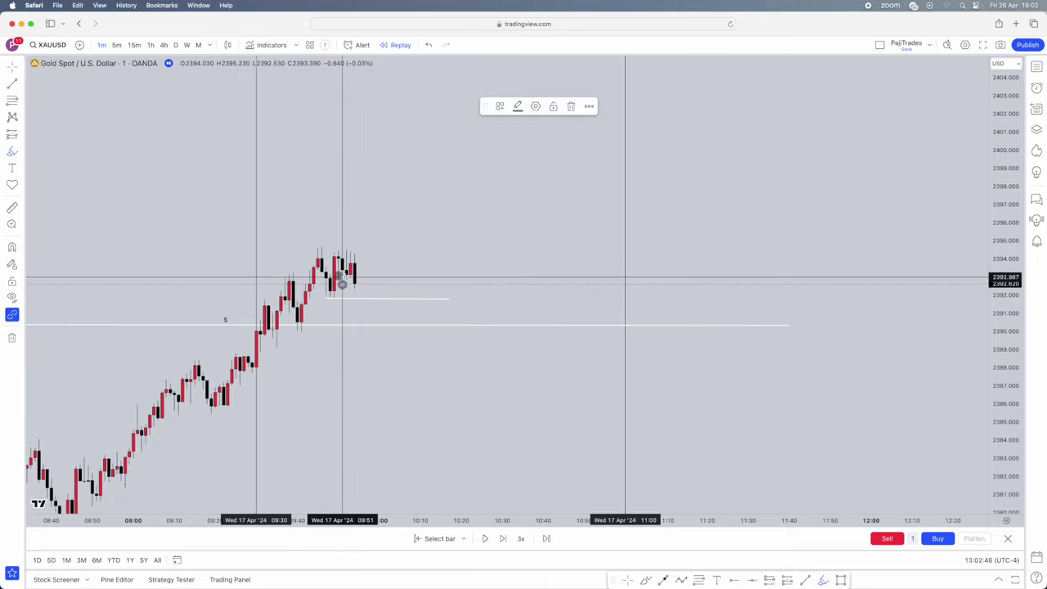
left_click(350, 308)
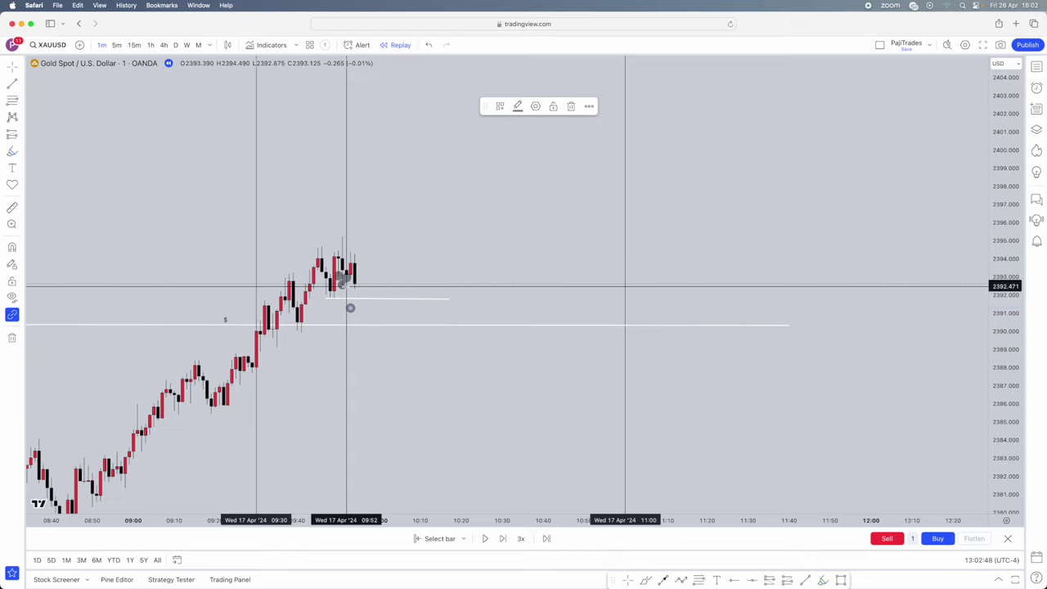
key("Escape")
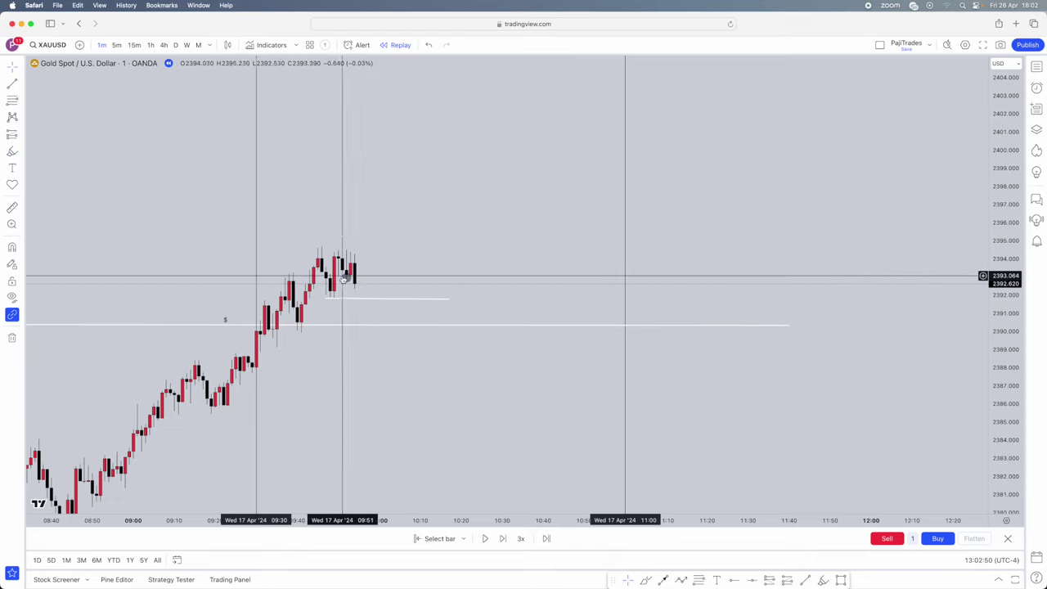
left_click_drag(354, 300, 370, 287)
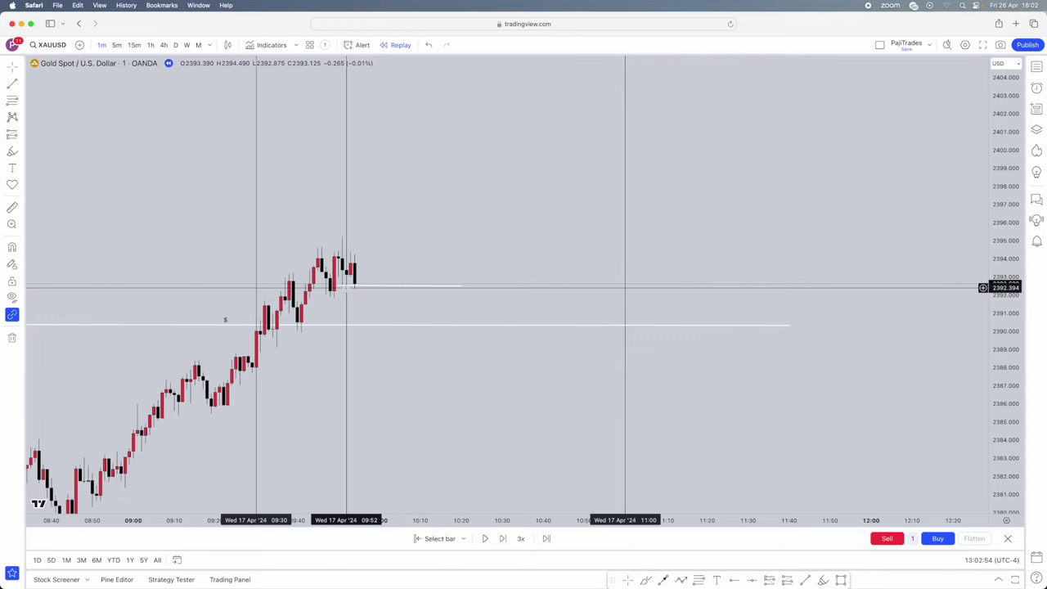
left_click(337, 332)
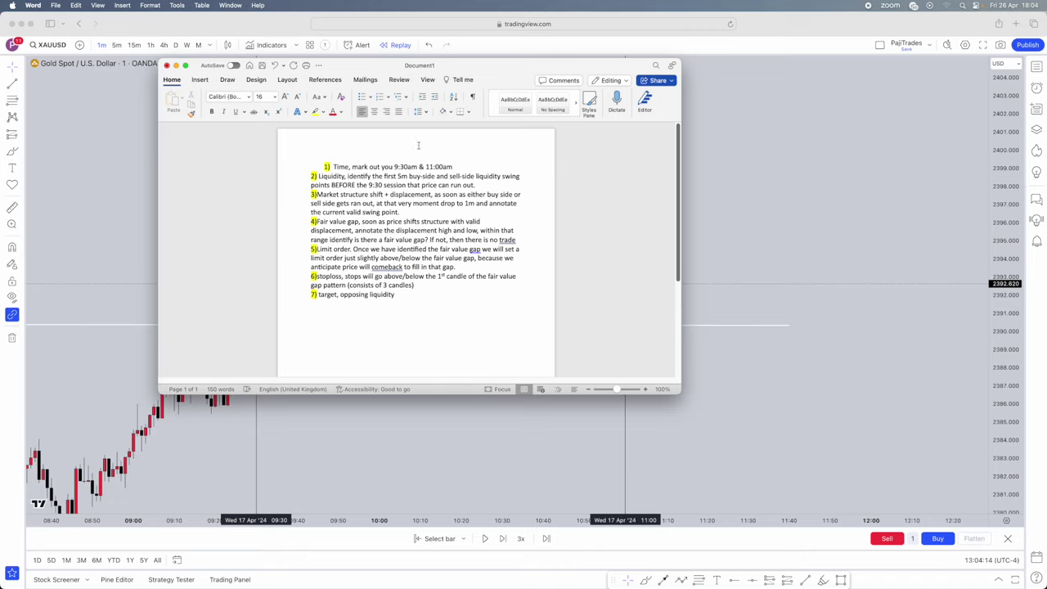
- Check the strategy notes and sketch an arrowed zigzag path beside the candles, with two peaks followed by a sharp drop
left_click_drag(489, 67, 0, 82)
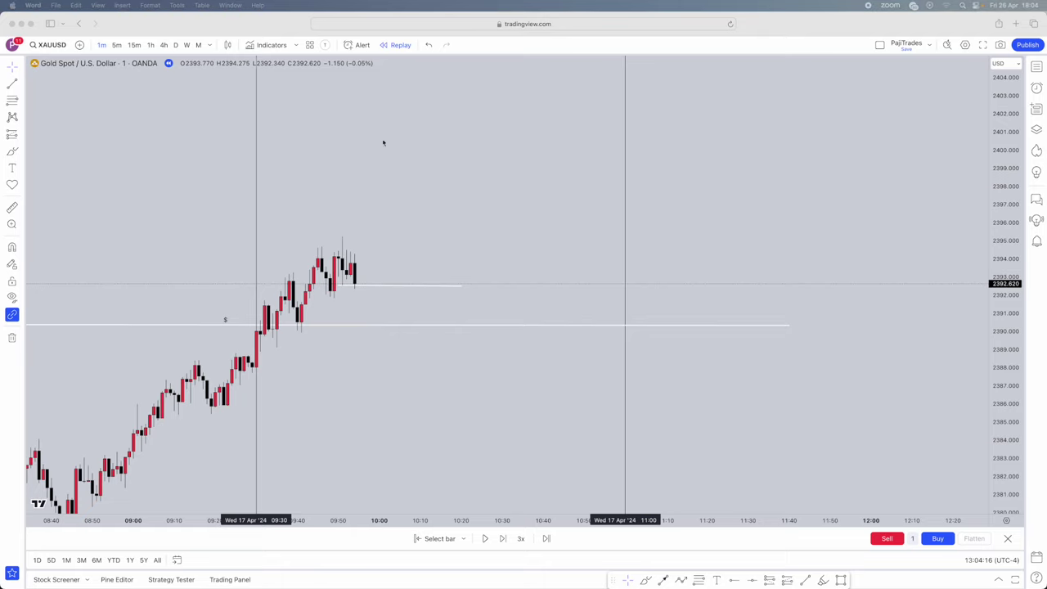
left_click(681, 579)
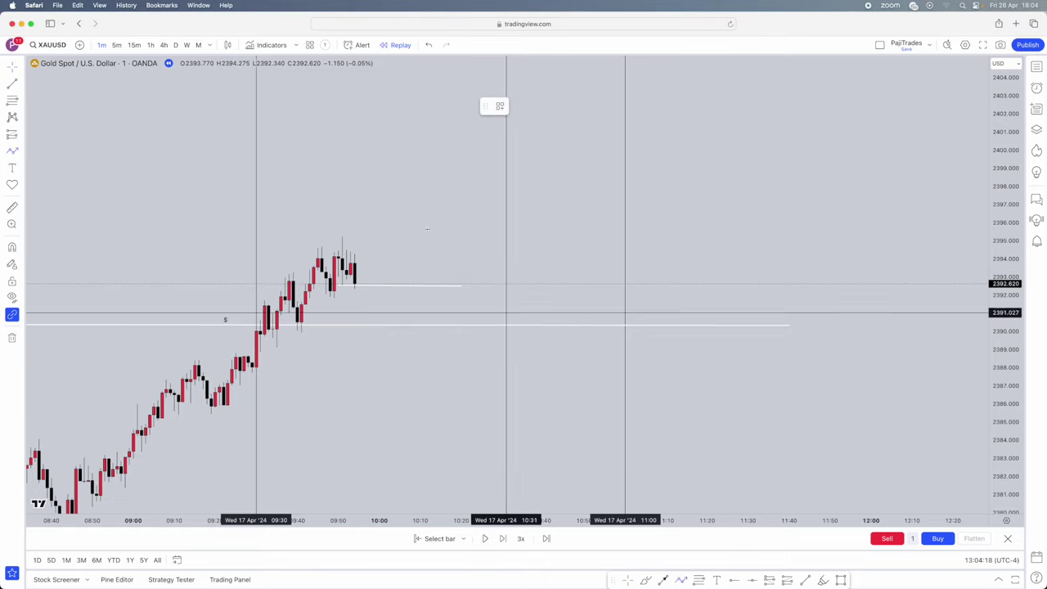
left_click(432, 251)
left_click(444, 200)
left_click(453, 241)
left_click(461, 217)
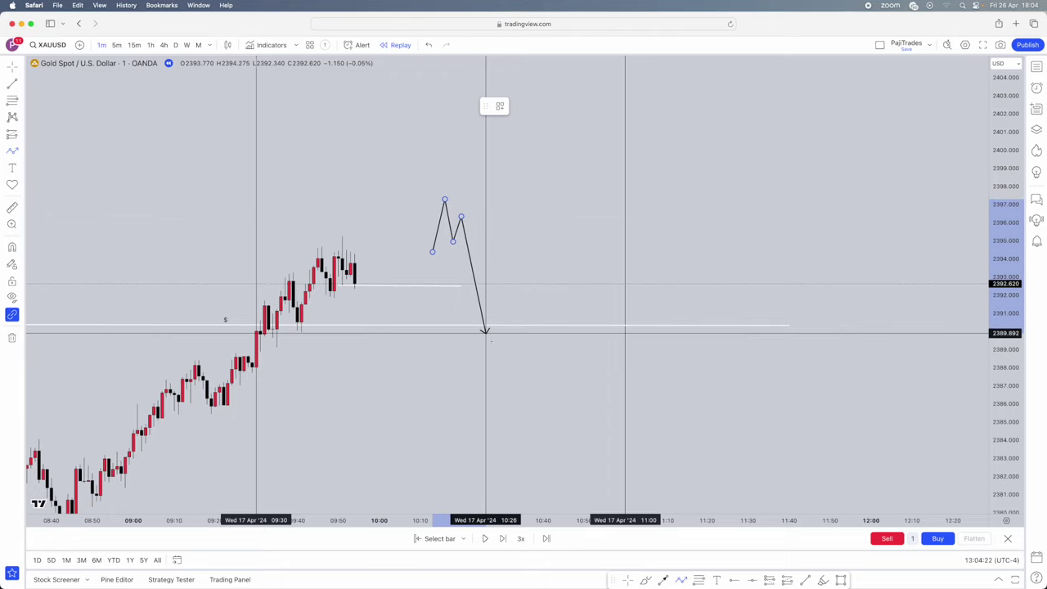
left_click(502, 361)
left_click(466, 253)
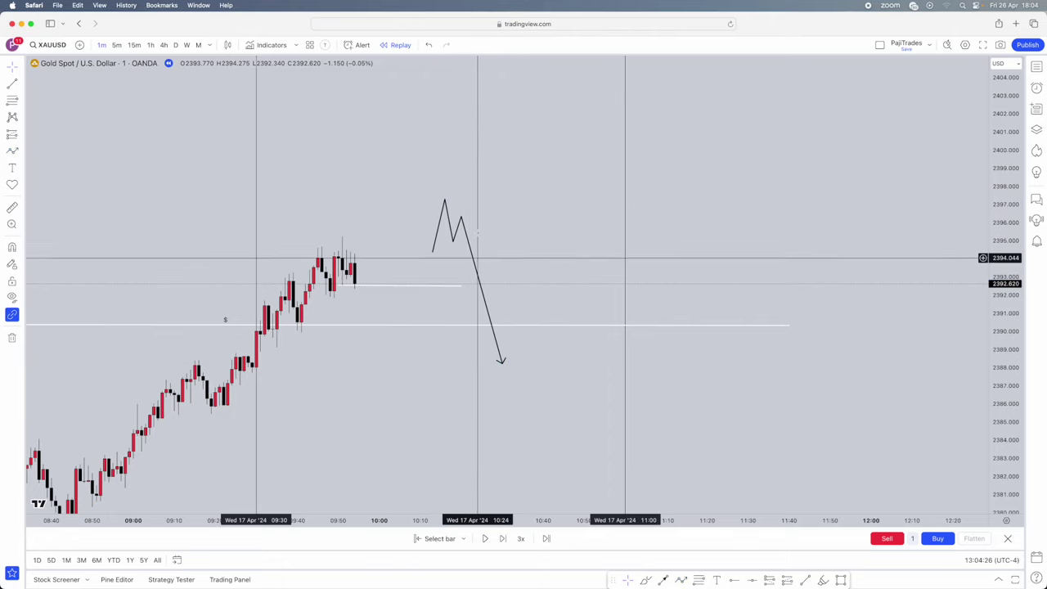
- Brush a red retracement up to the zigzag's broken swing low and a further drop, and undo the sketches
left_click(646, 580)
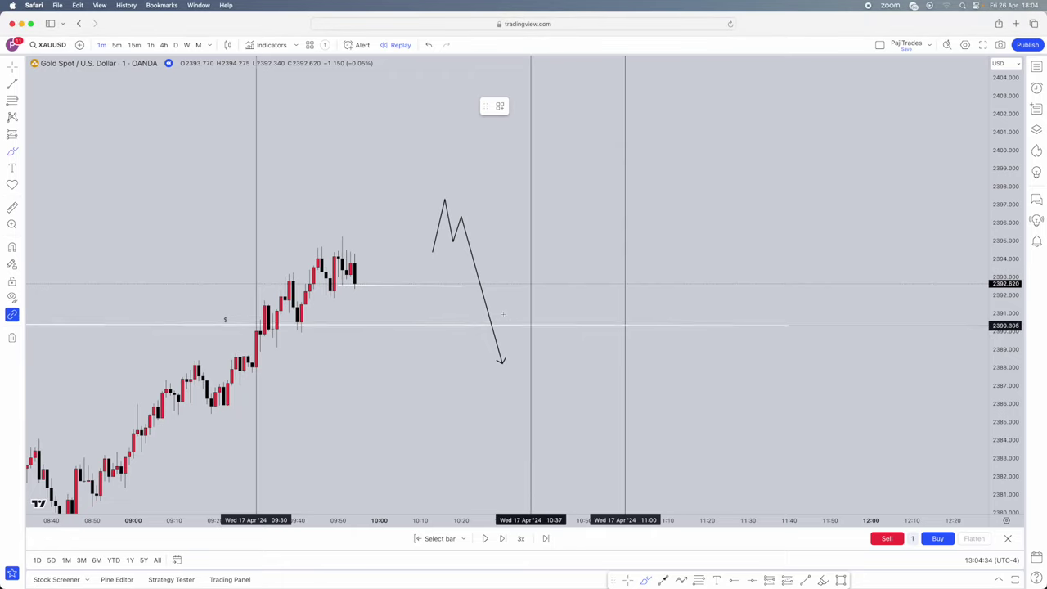
mouse_move(502, 348)
left_mouse_down()
mouse_move(509, 245)
mouse_move(450, 241)
mouse_move(513, 246)
mouse_move(505, 244)
mouse_move(553, 346)
mouse_move(588, 478)
left_mouse_up()
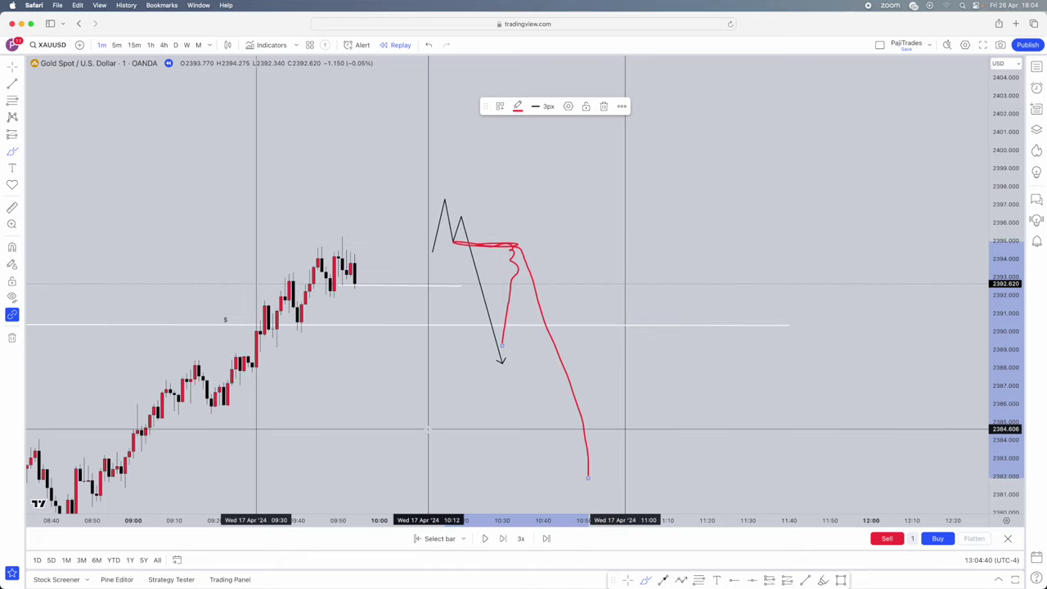
key("super+z")
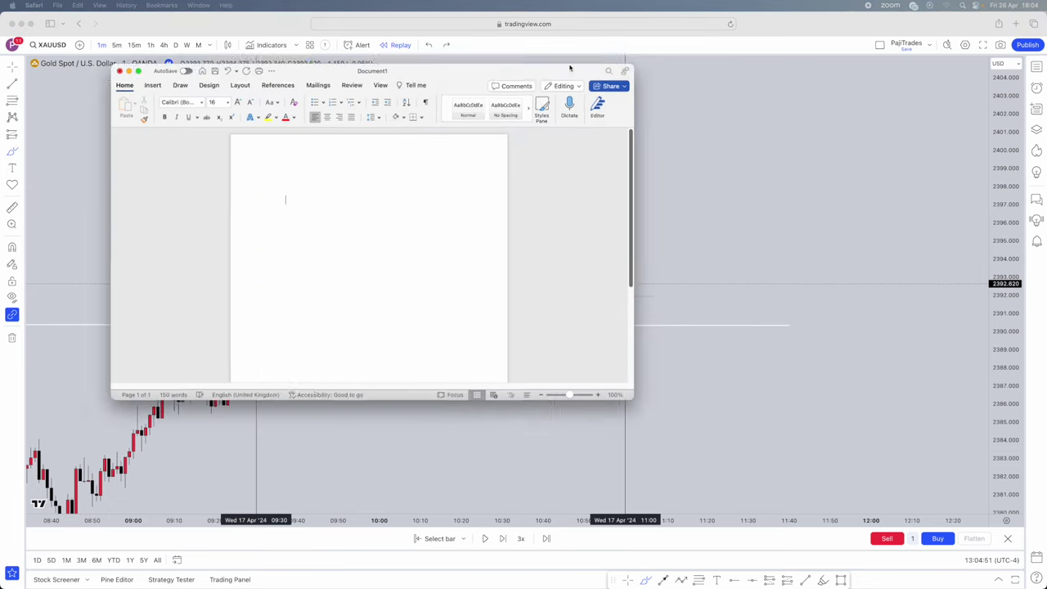
- Reread the market structure shift and displacement rule in the Word strategy notes and return to the chart
left_click_drag(570, 68, 646, 57)
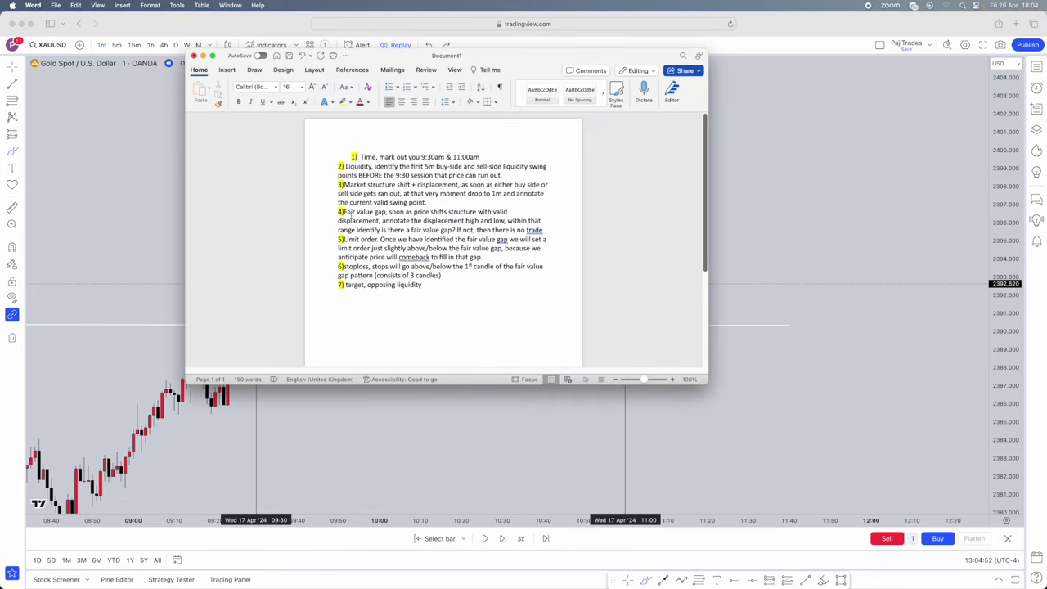
left_click_drag(344, 188, 459, 186)
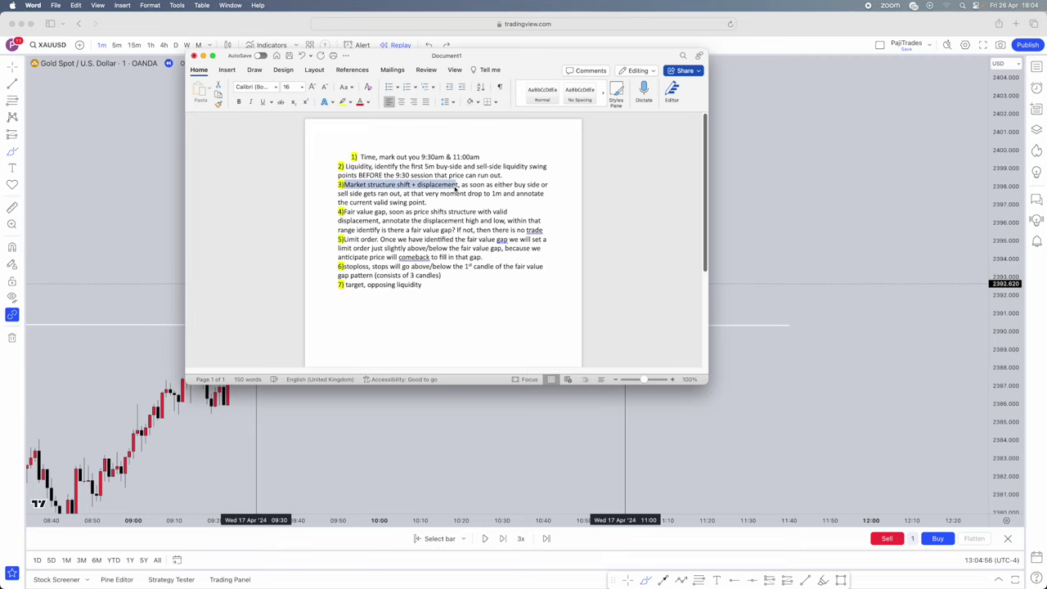
left_click(204, 56)
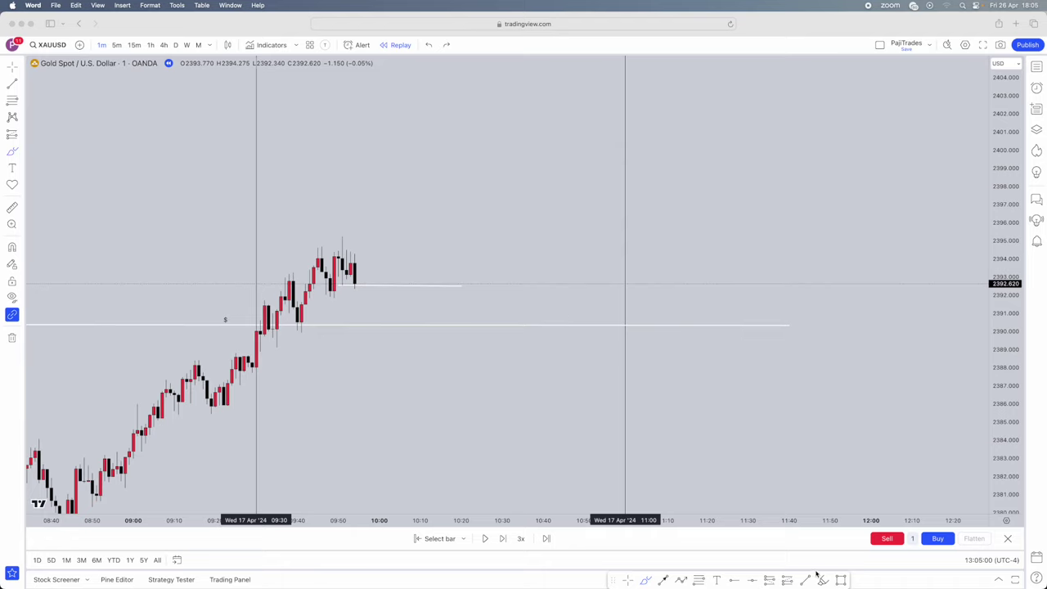
- Draw a tall, narrow rectangle around 10:15, from about 2398.2 down to 2395.0, as an example of a displacement candle
left_click(840, 580)
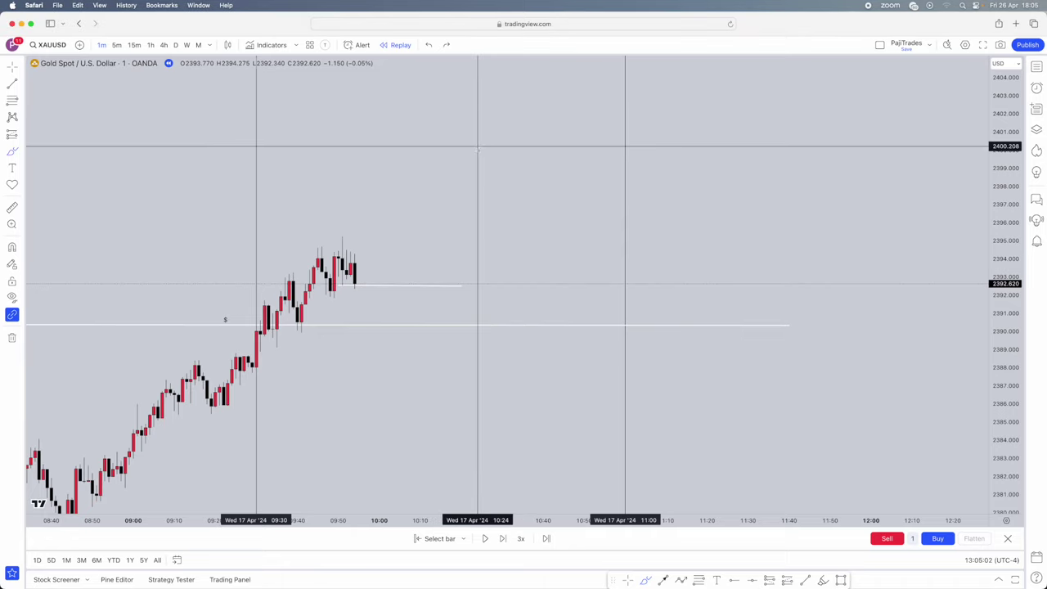
left_click(498, 165)
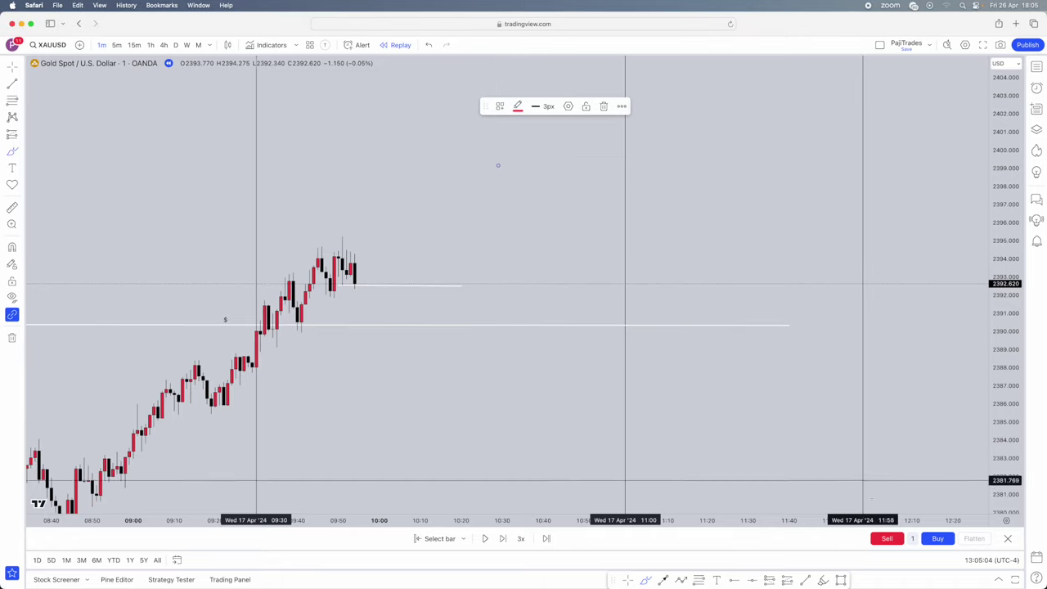
left_click(840, 580)
mouse_move(436, 182)
left_mouse_down()
mouse_move(457, 242)
mouse_move(445, 241)
left_mouse_up()
left_click(445, 241)
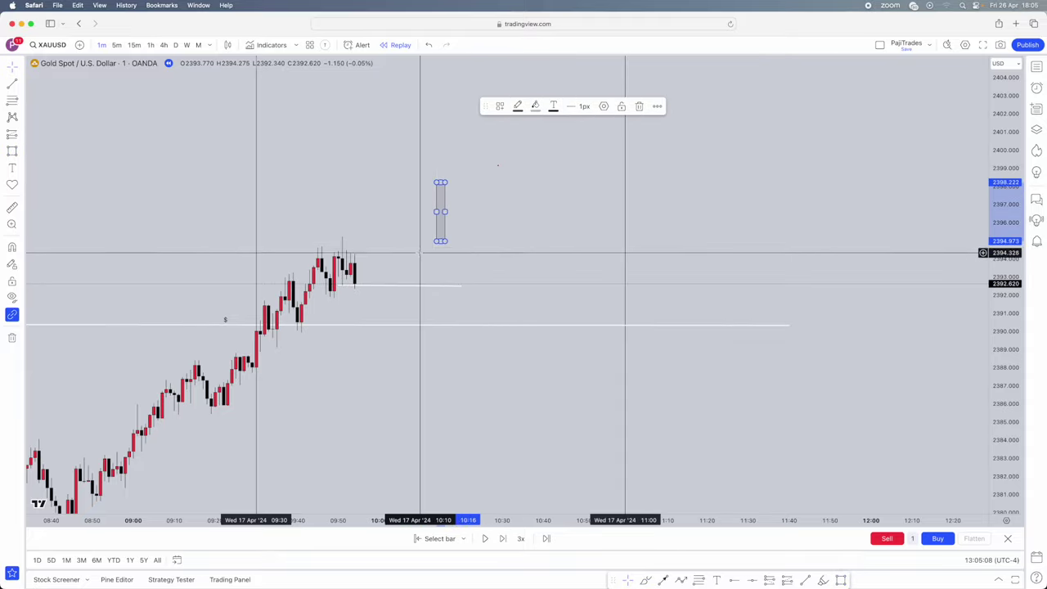
left_click(419, 252)
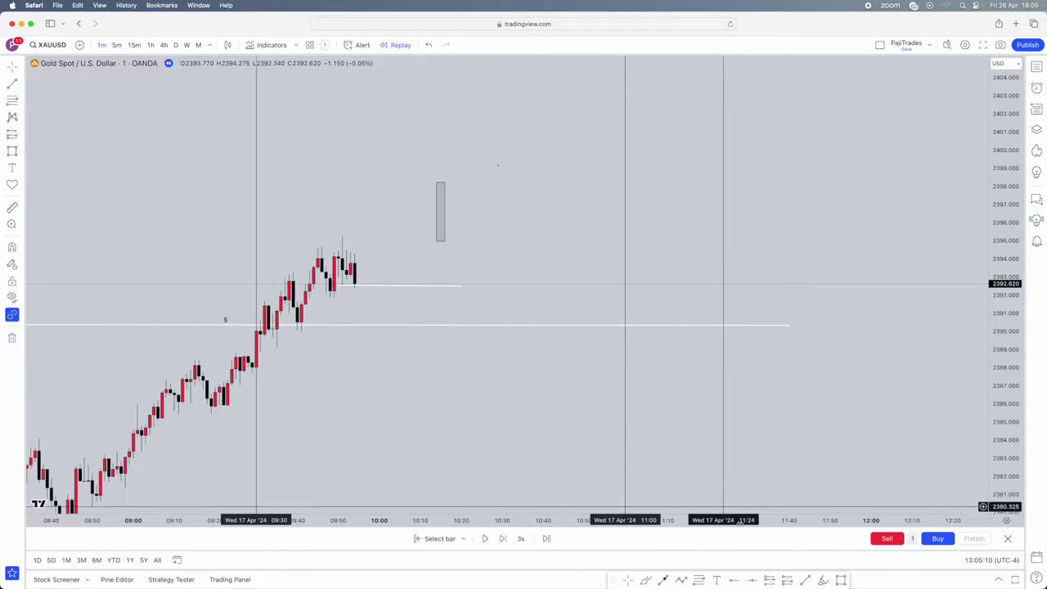
- Draw a small rectangle from about 2396.3 to 2395.5 around 10:22–10:25 and add a short white wick line above it
left_click(838, 579)
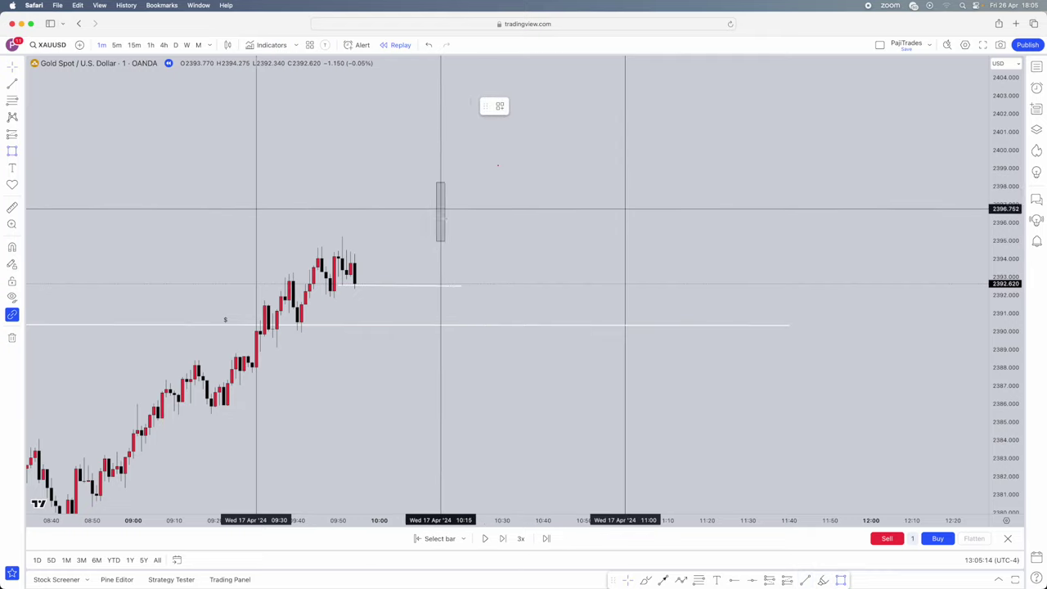
left_click(469, 216)
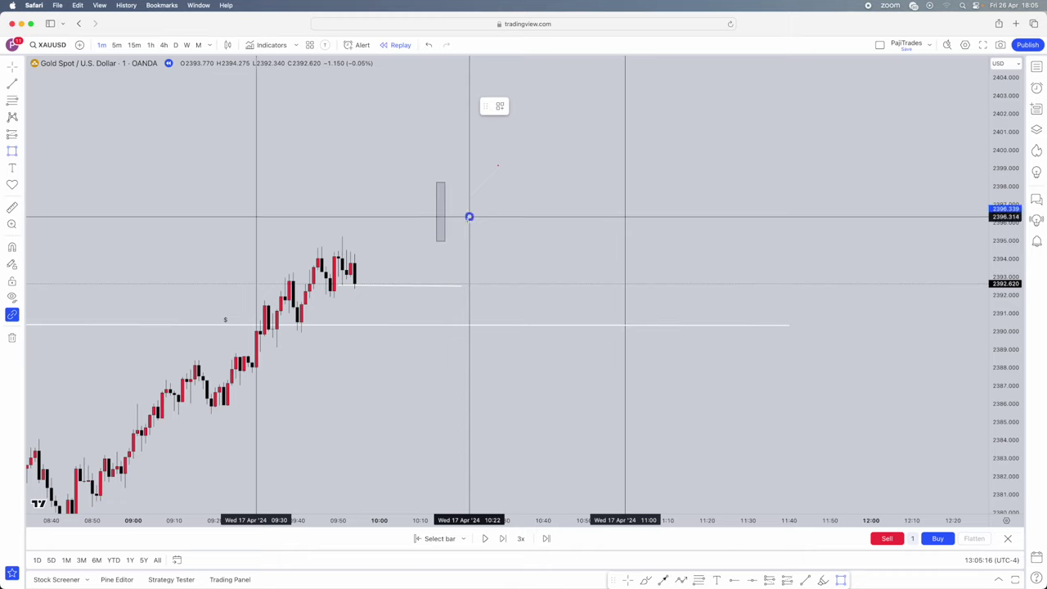
left_click(482, 233)
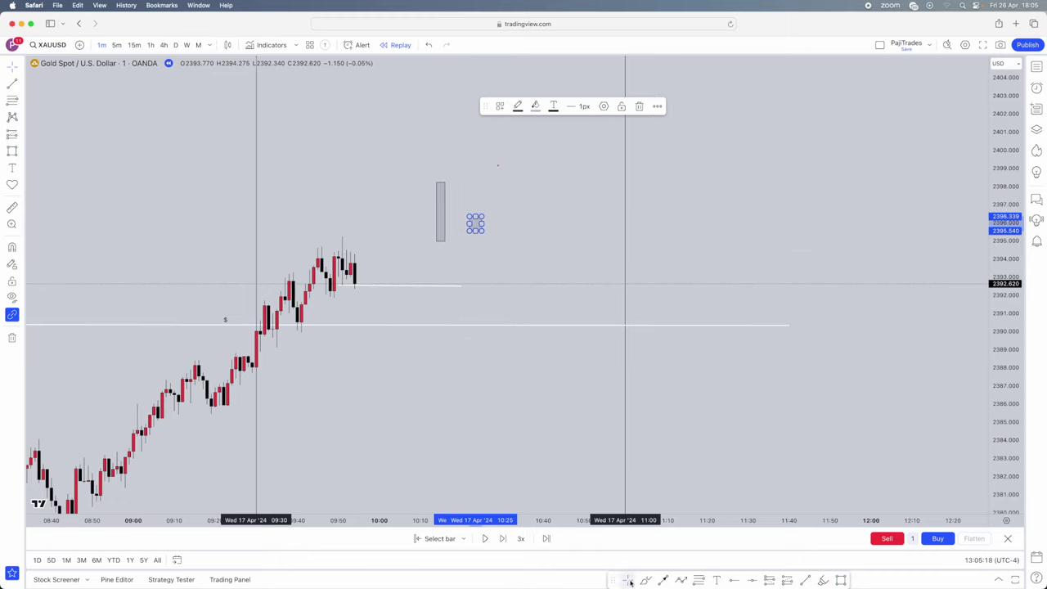
left_click(809, 578)
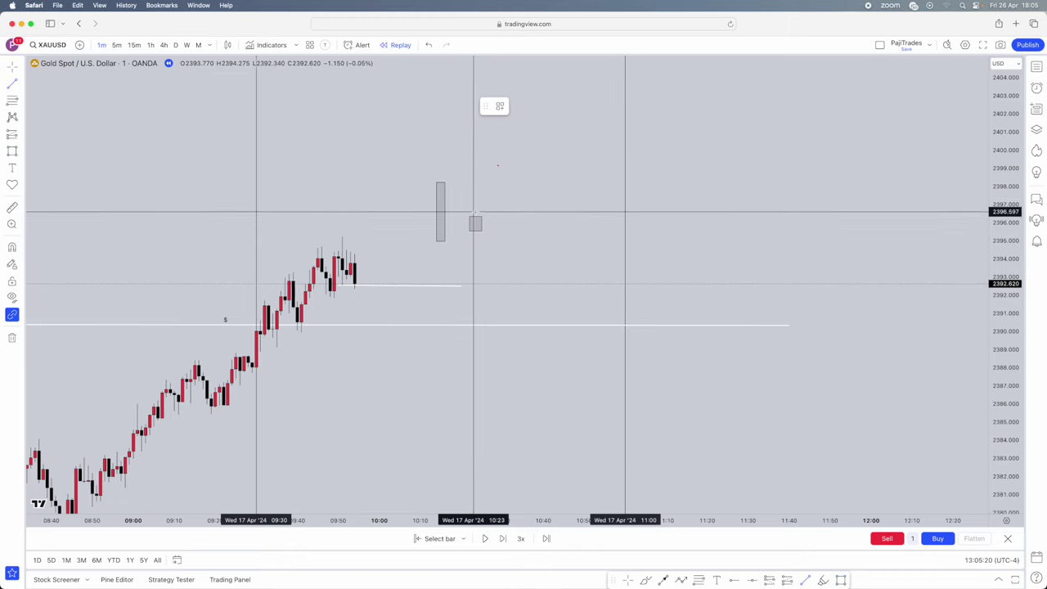
left_click(474, 204)
left_click(486, 202)
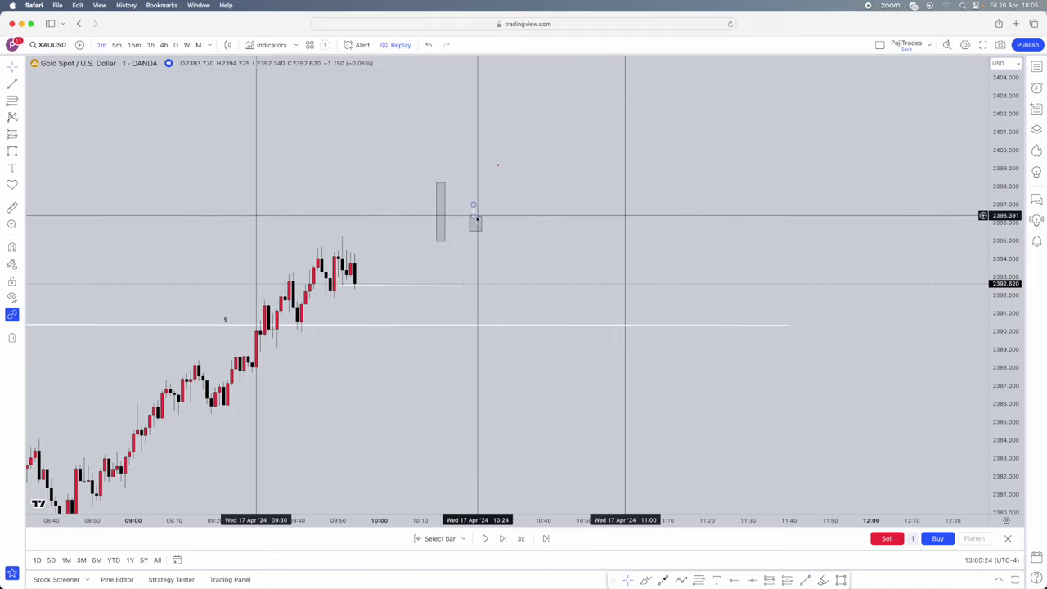
left_click(473, 218)
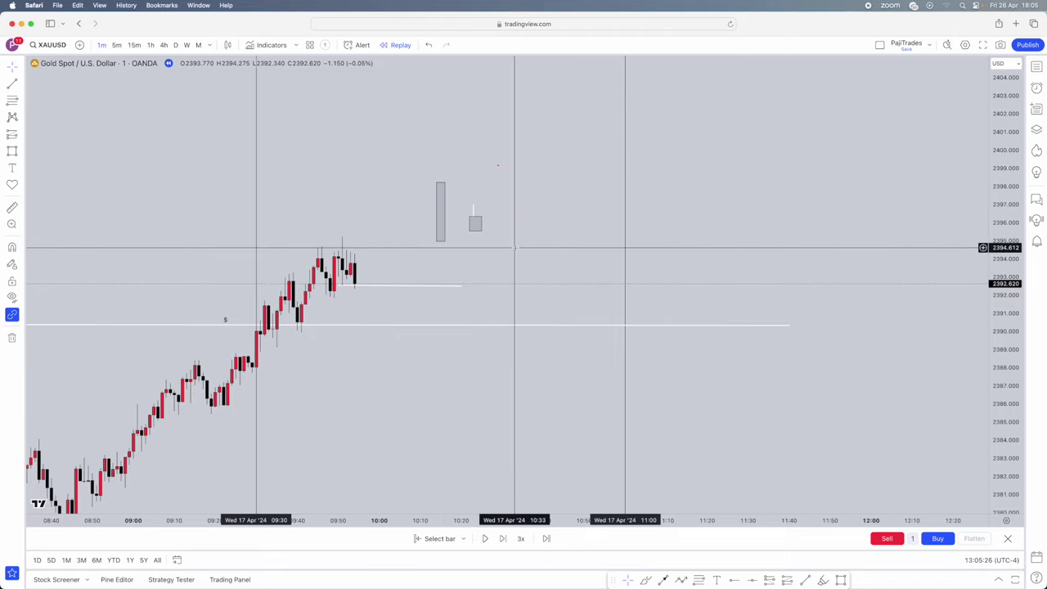
- Move the tall example rectangle over the latest candle, then delete both example rectangles and the wick line
left_click(444, 226)
mouse_move(446, 226)
left_mouse_down()
mouse_move(400, 323)
mouse_move(353, 305)
mouse_move(352, 288)
left_mouse_up()
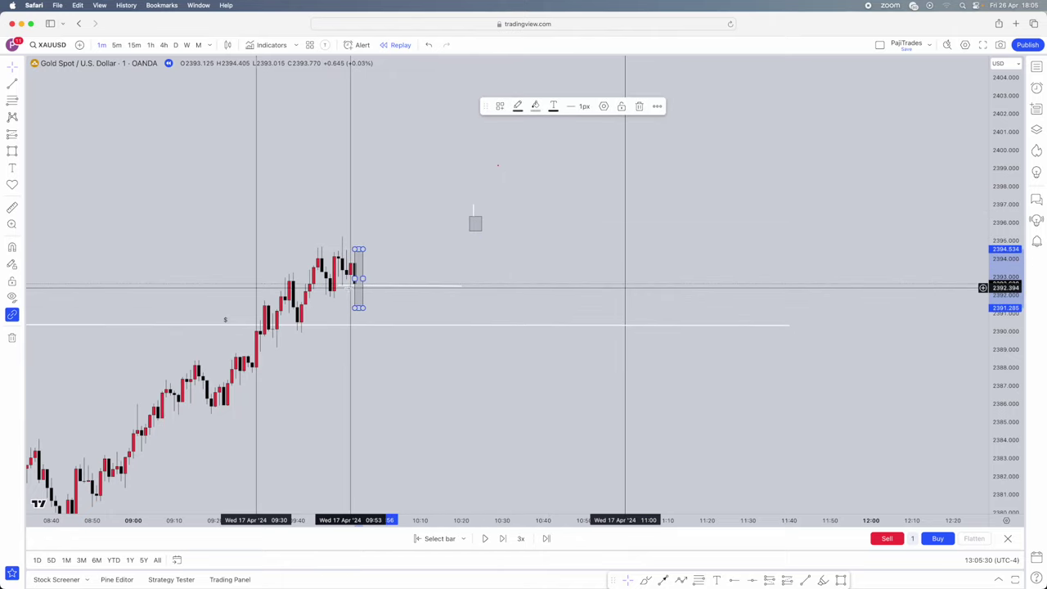
left_click(364, 287)
left_click(471, 230)
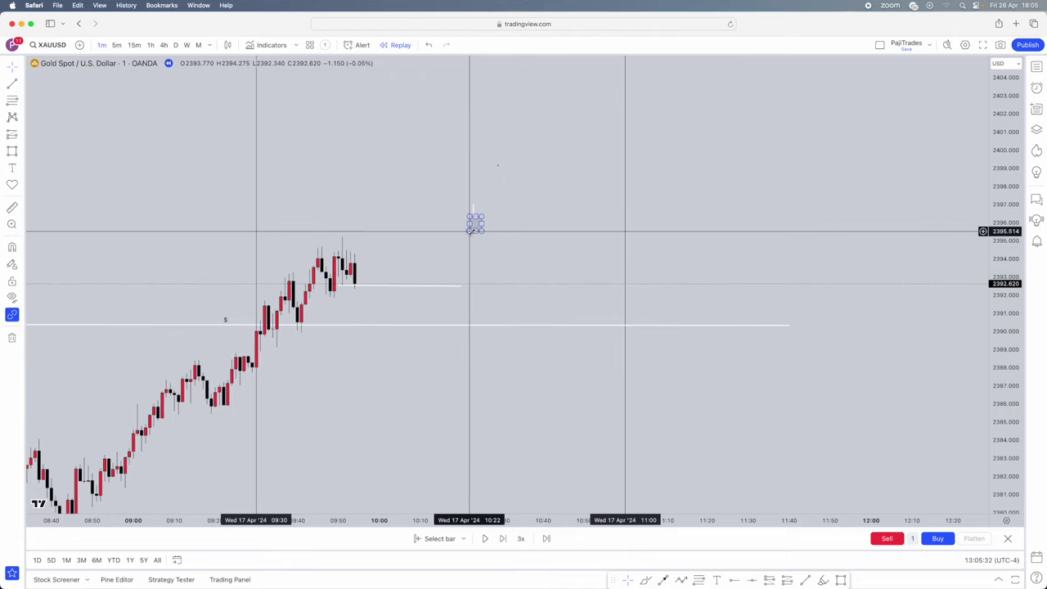
key("BackSpace")
left_click(473, 215)
key("BackSpace")
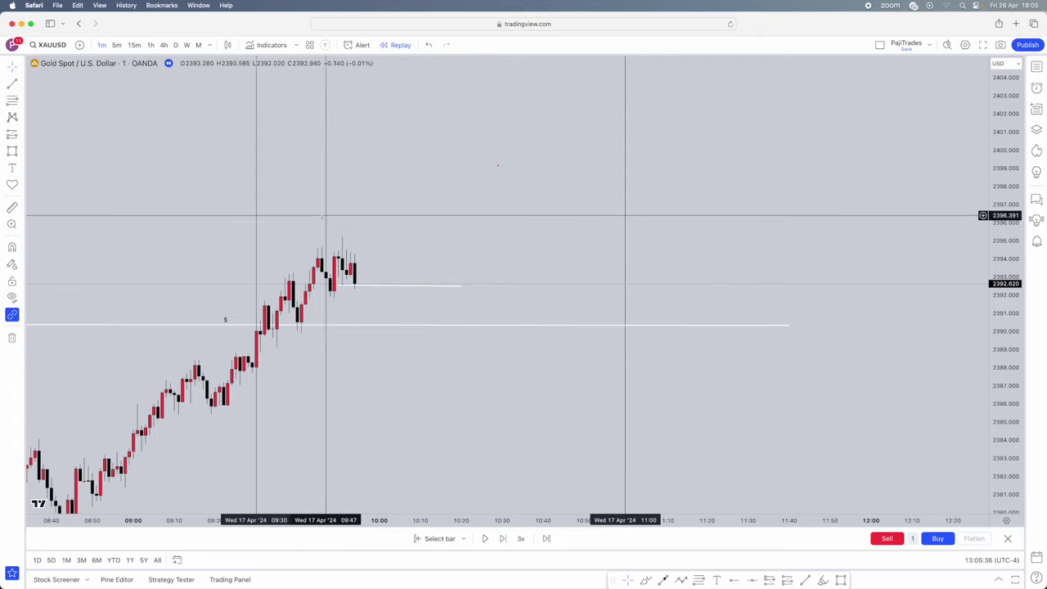
- Advance the replay to the next 1-minute candle, then read the fair value gap rule in the Word notes and return to the chart
left_click(502, 540)
left_click(502, 540)
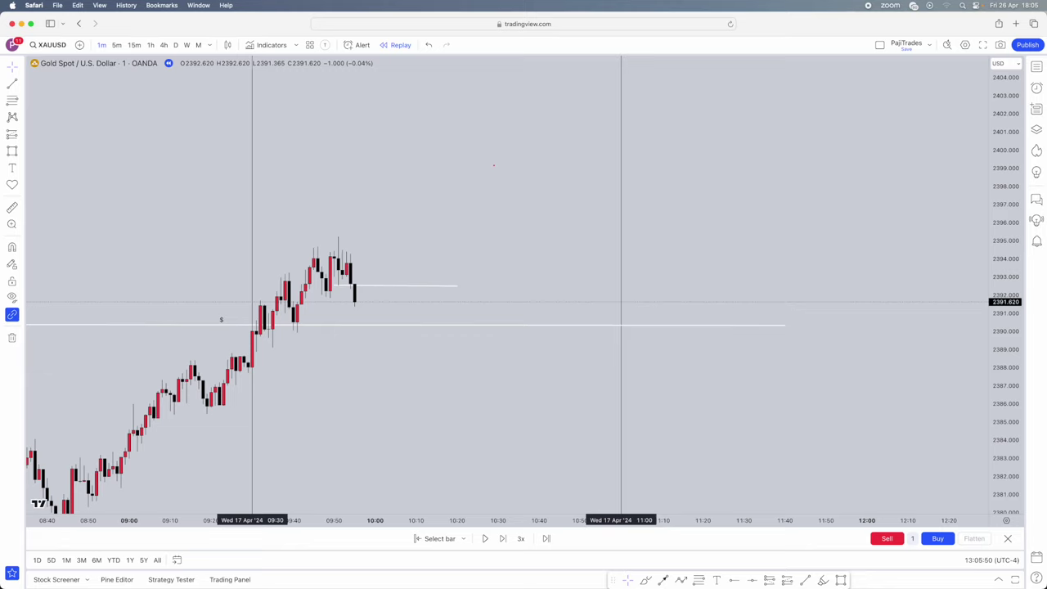
key("super+Tab")
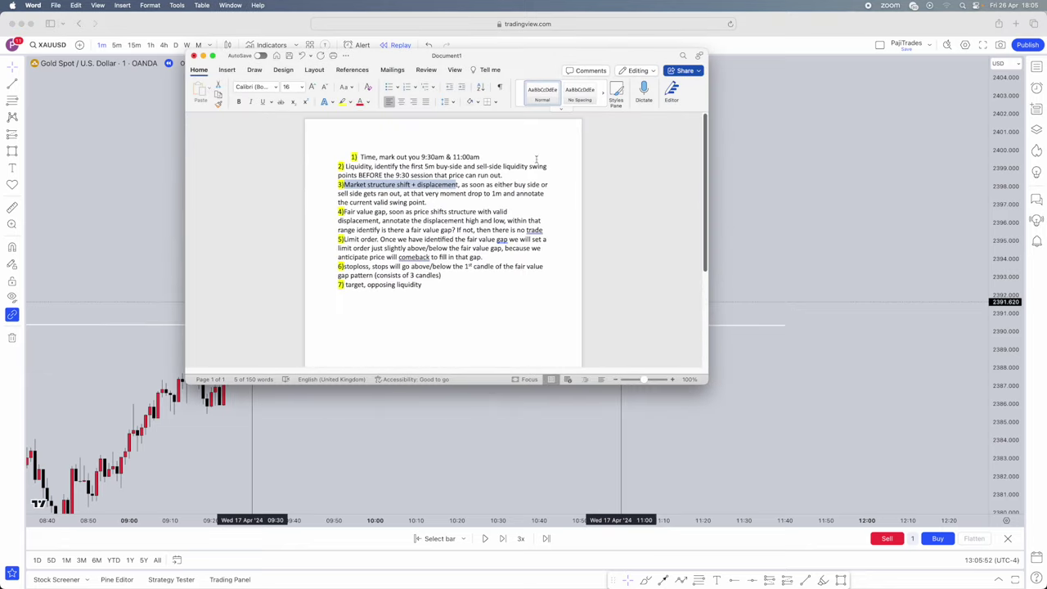
left_click(401, 220)
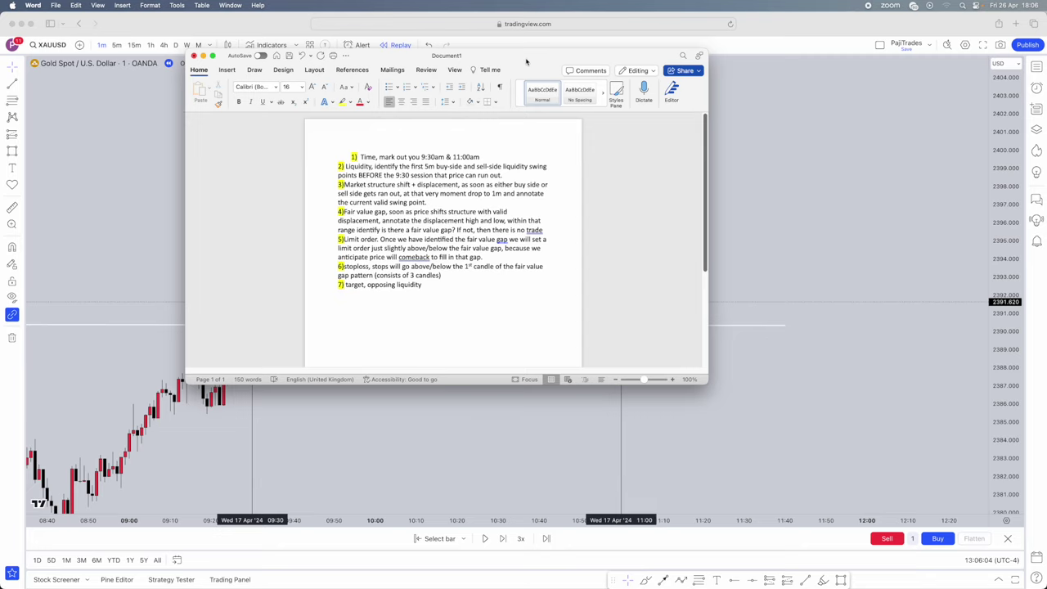
left_click(203, 56)
left_click(395, 170)
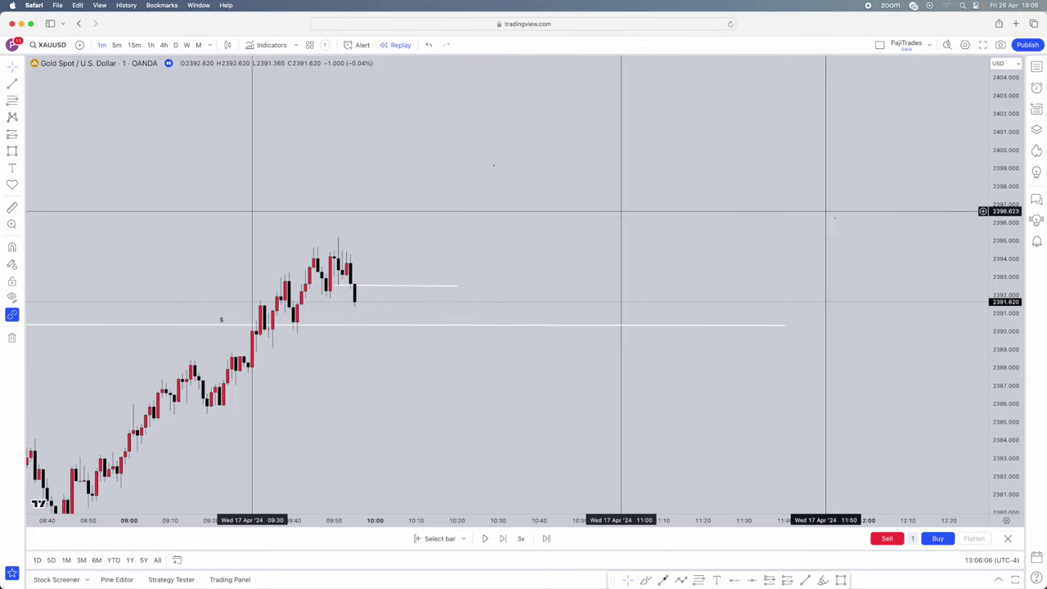
- Mark the fair value gap with a rectangle from about 2393.0 to 2392.6, extending right from the 09:53 candle
left_click_drag(1015, 399, 1014, 246)
left_click_drag(473, 218, 479, 185)
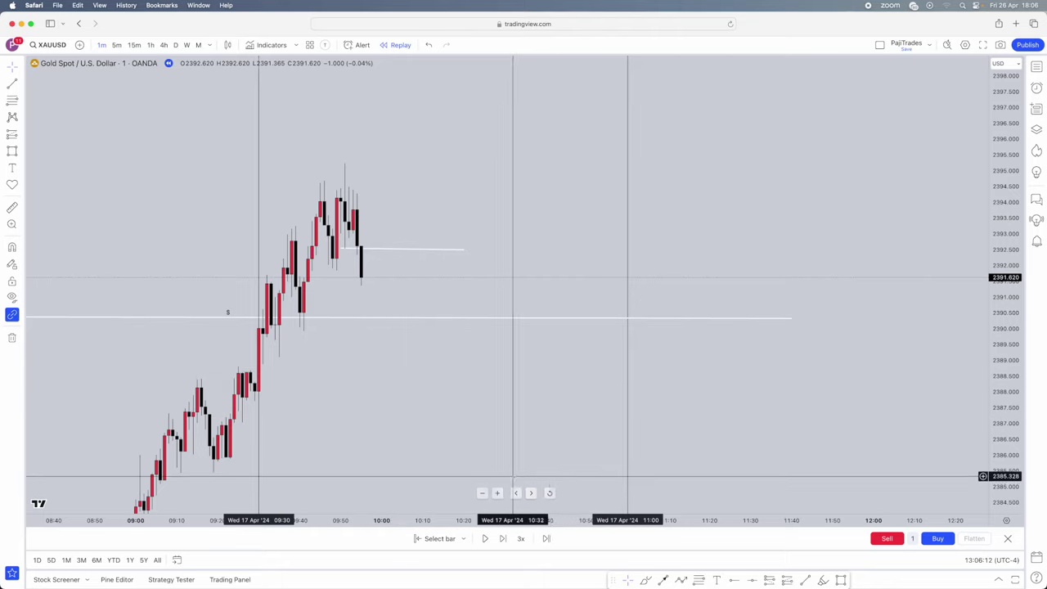
left_click(841, 580)
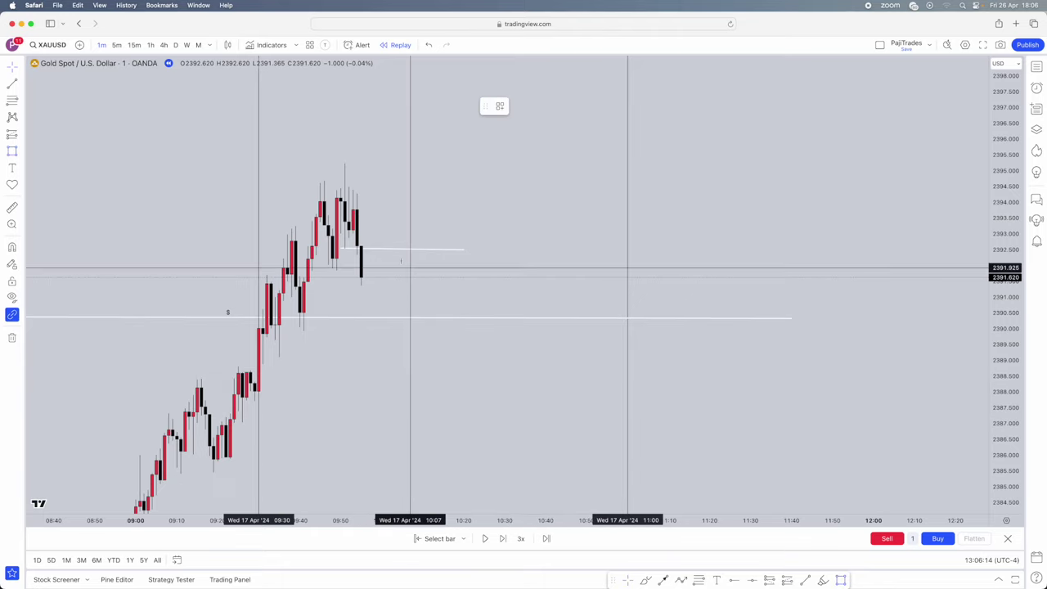
left_click_drag(353, 234, 428, 239)
left_click(373, 245)
left_click(439, 204)
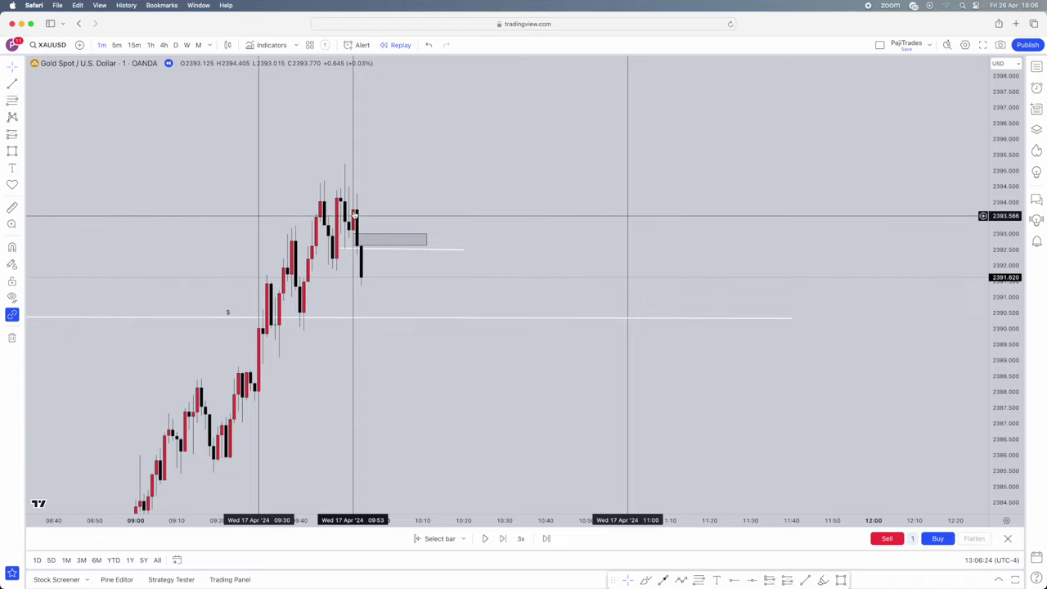
left_click(356, 243)
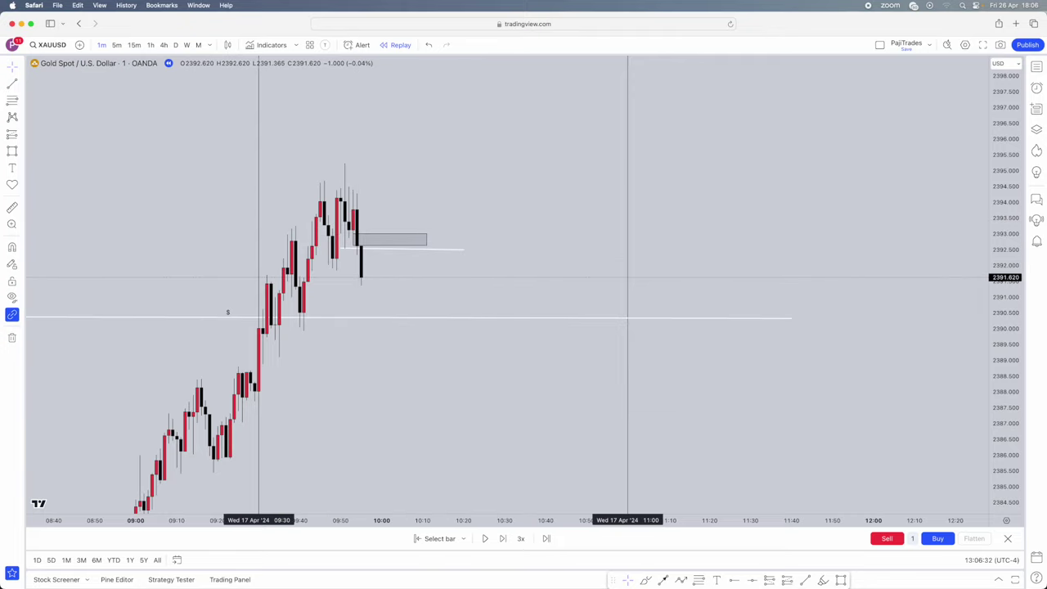
- Place a short position with its entry at about 2392.5, just below the fair value gap, starting at 09:56
key("super+Tab")
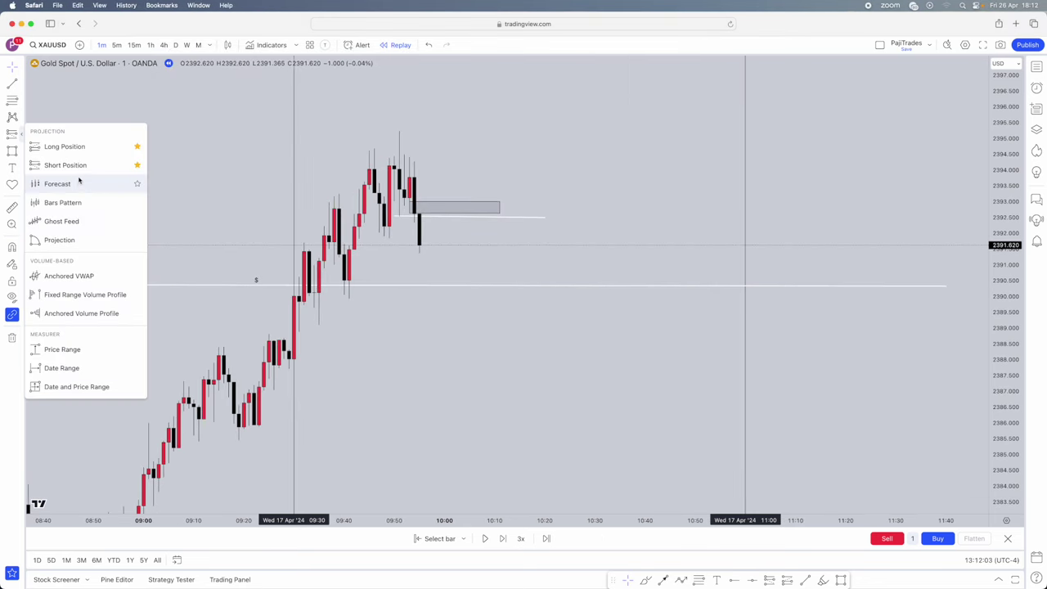
left_click(81, 172)
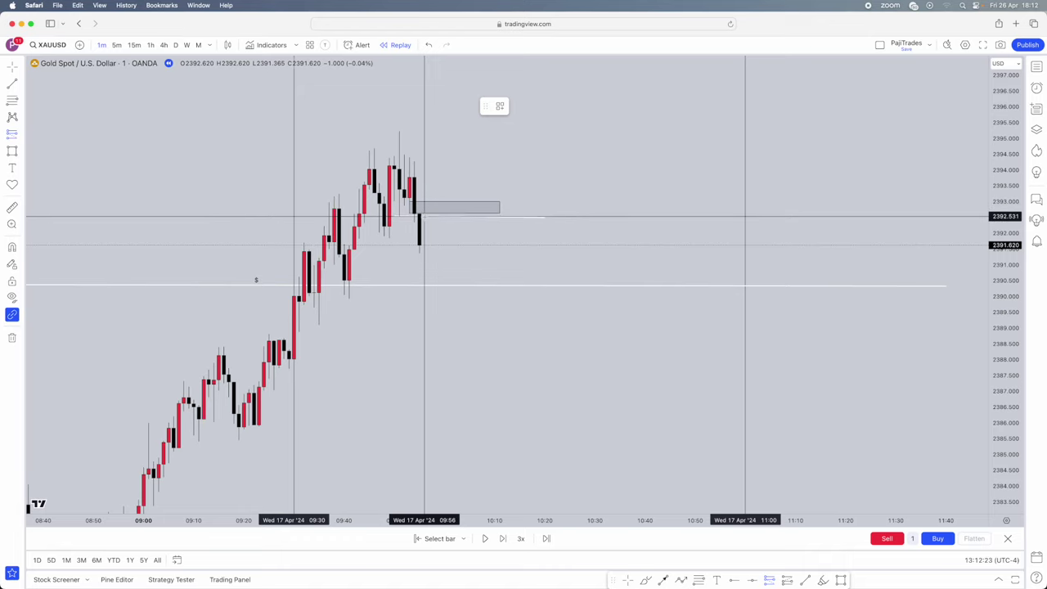
left_click(424, 216)
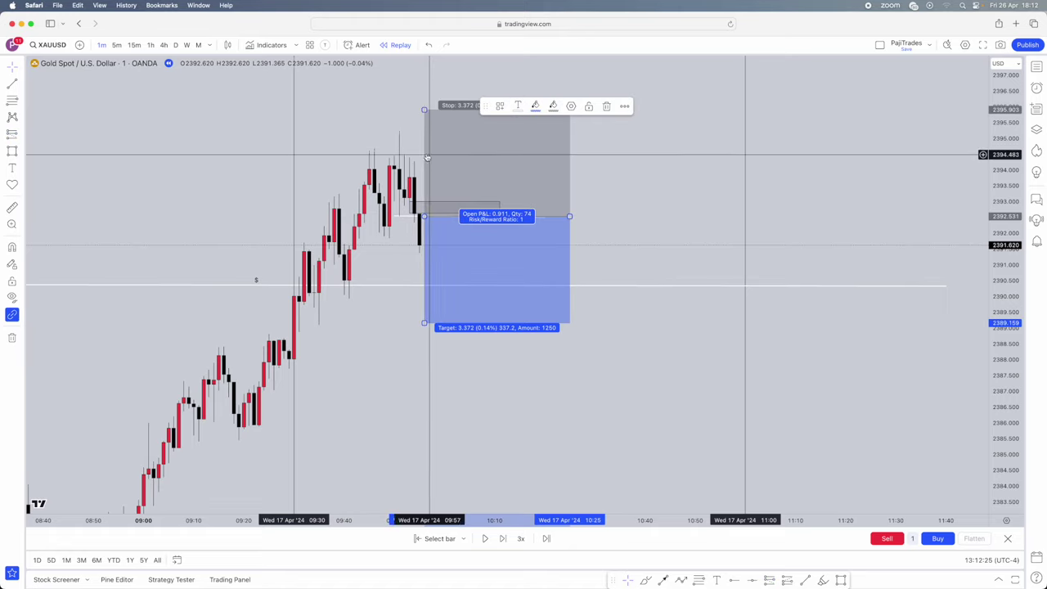
- Check the stop-loss rule in the Word notes and set the short position's stop to about 2394.4
left_click_drag(1, 85, 454, 74)
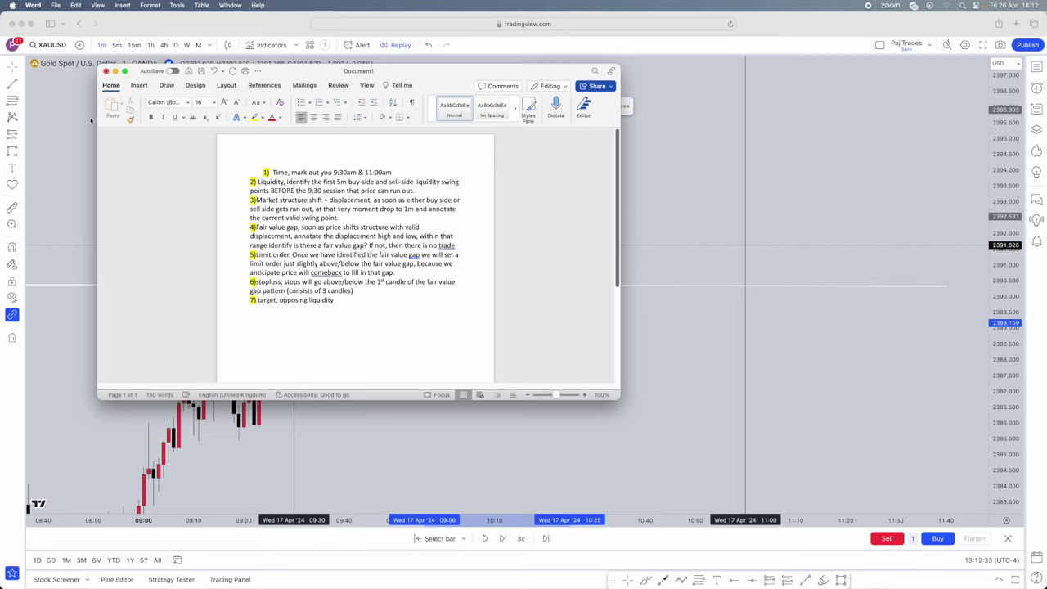
left_click_drag(438, 71, 0, 71)
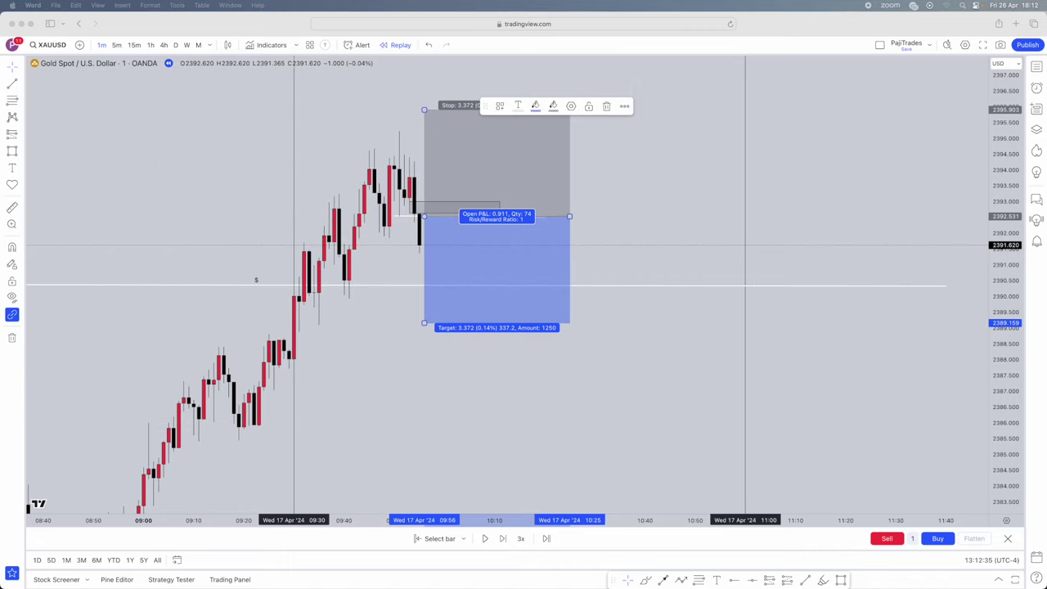
left_click(405, 194)
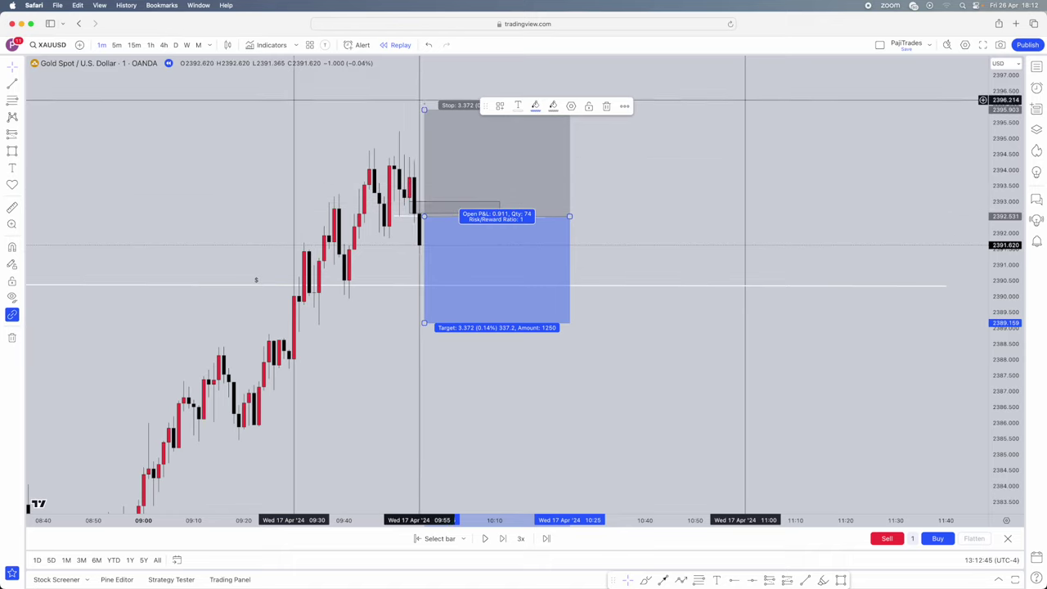
left_click_drag(425, 110, 421, 155)
left_click(629, 301)
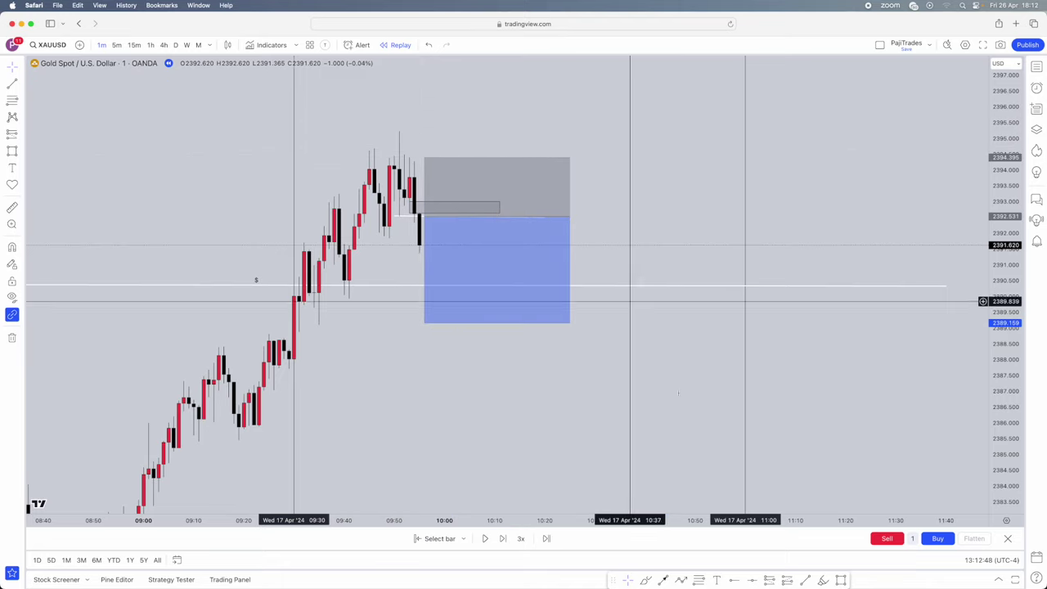
- Draw a white line at about 2394.4 from the first fair value gap candle's high to about 10:28
left_click(805, 580)
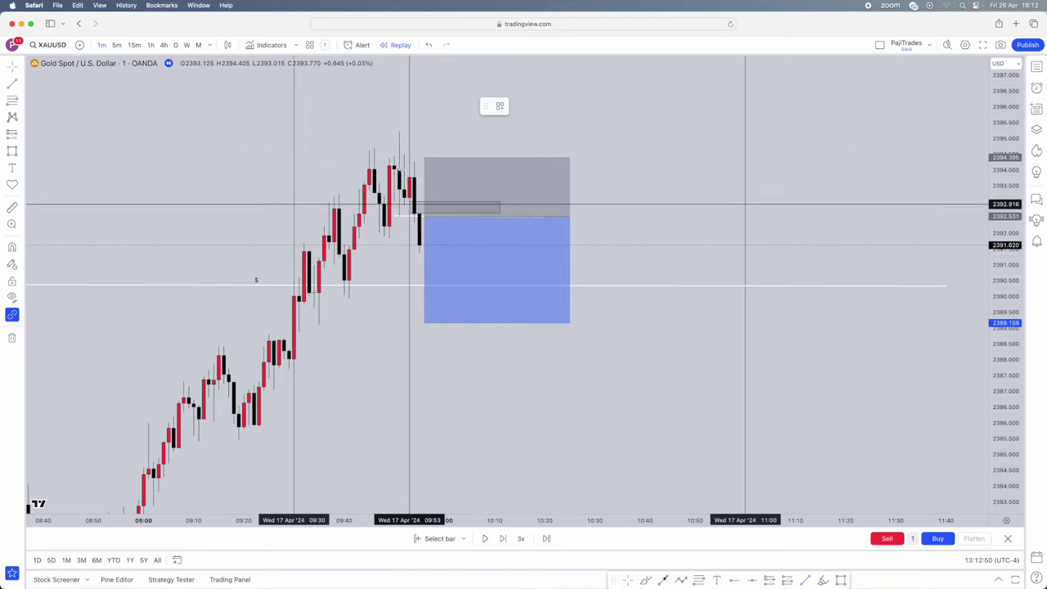
left_click(404, 155)
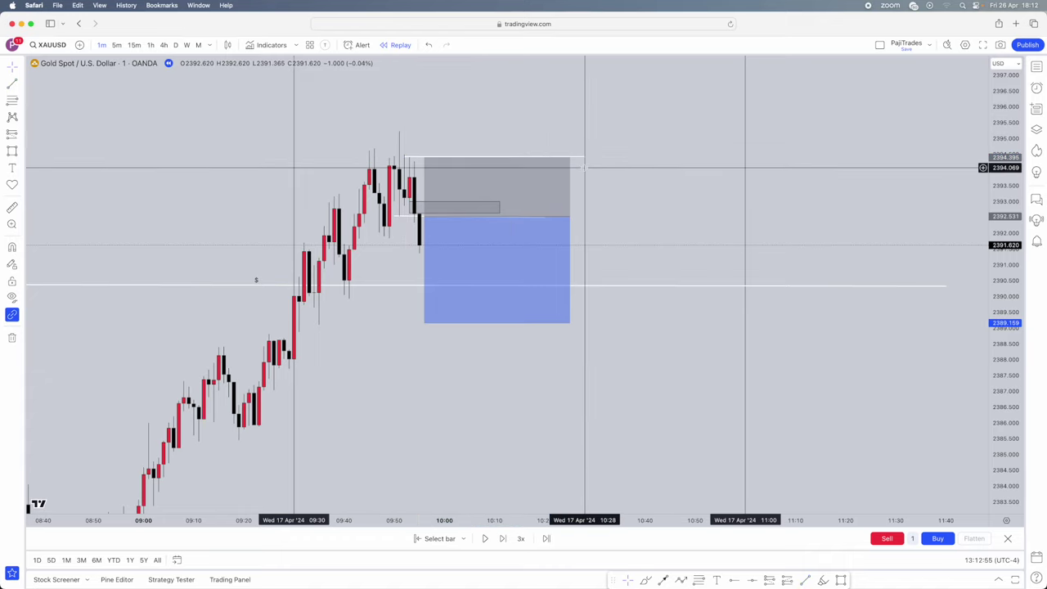
left_click(479, 213)
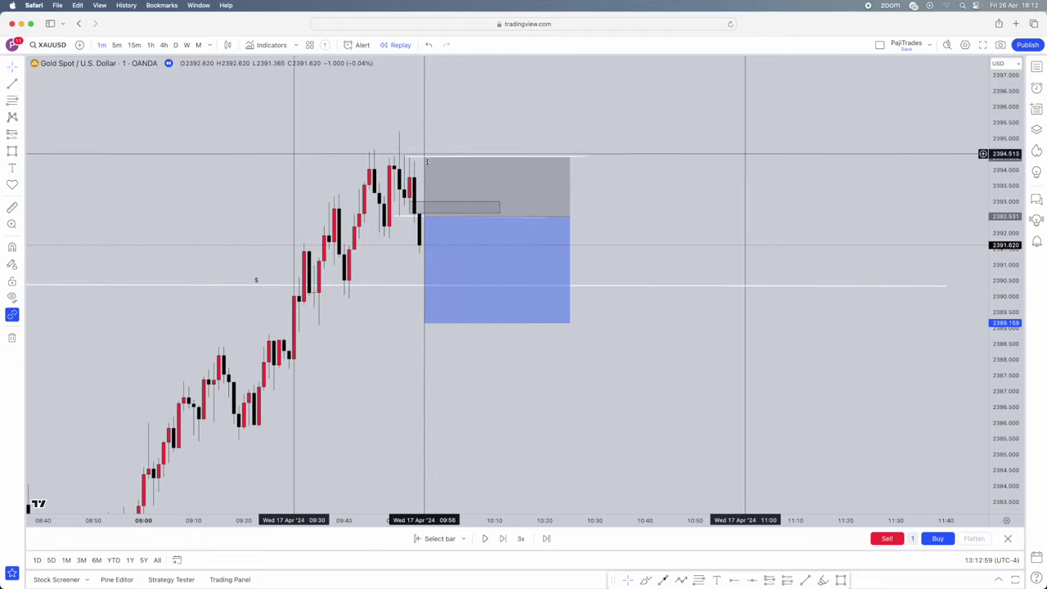
left_click(639, 237)
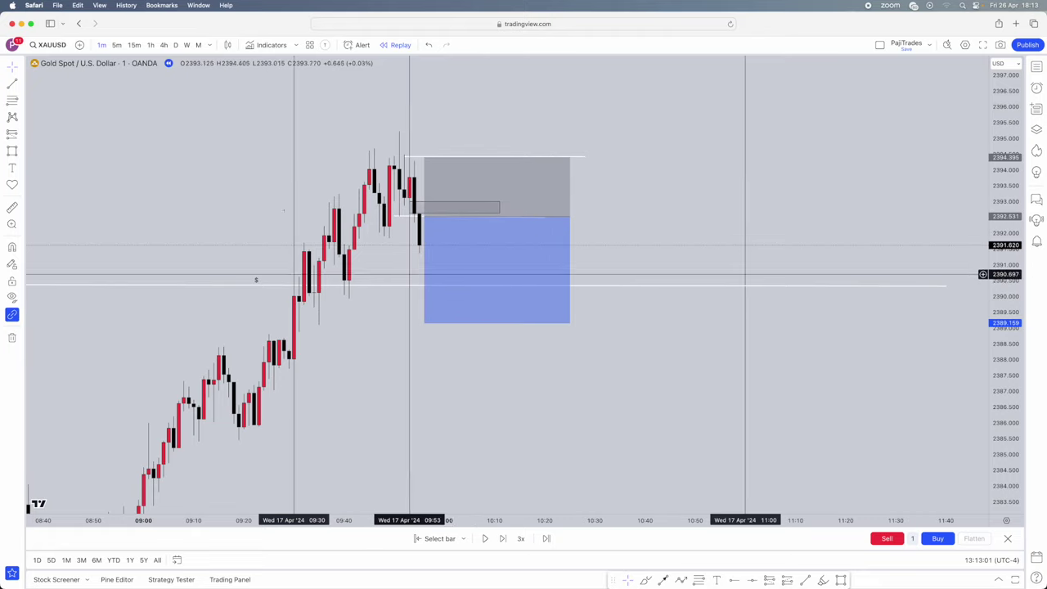
- Check the target rule in the Word notes and draw a white line under the swing lows from about 2389.1 at 09:35 to 2390.6
left_click_drag(0, 93, 524, 103)
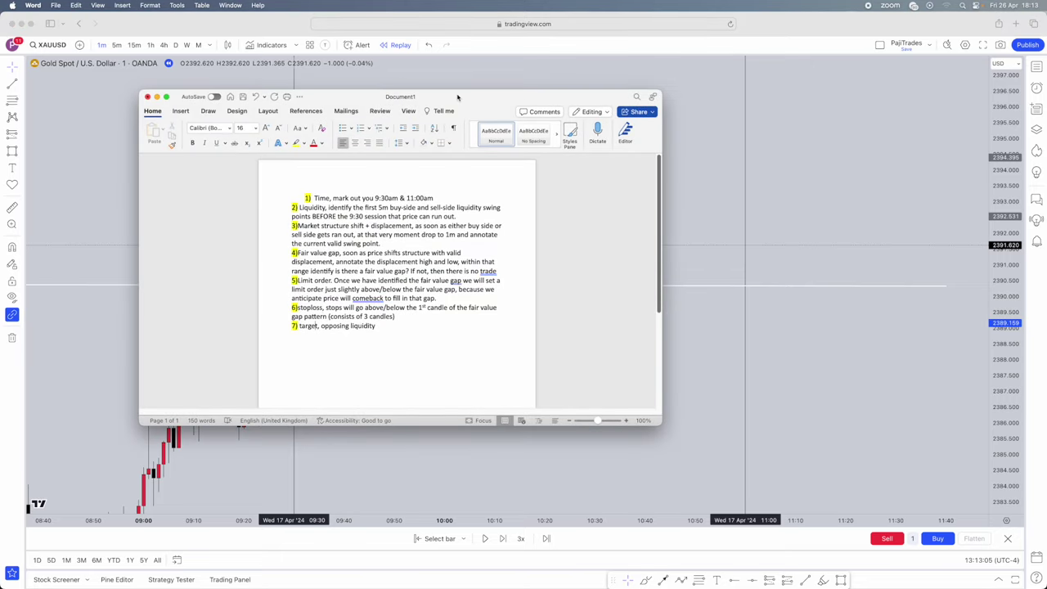
key("super+Tab")
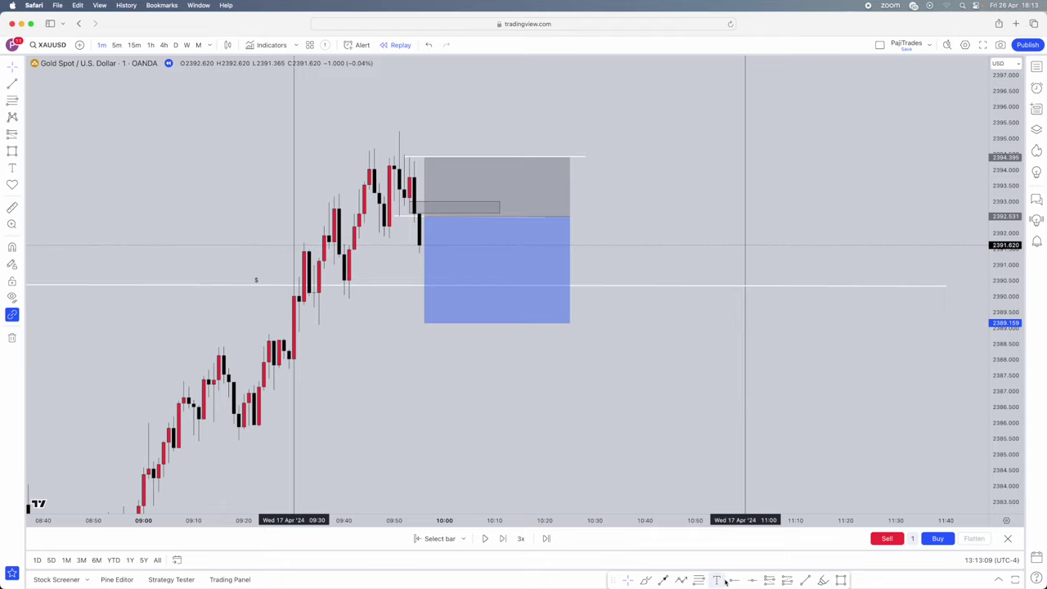
left_click(804, 583)
scroll(352, 286, "down", 1)
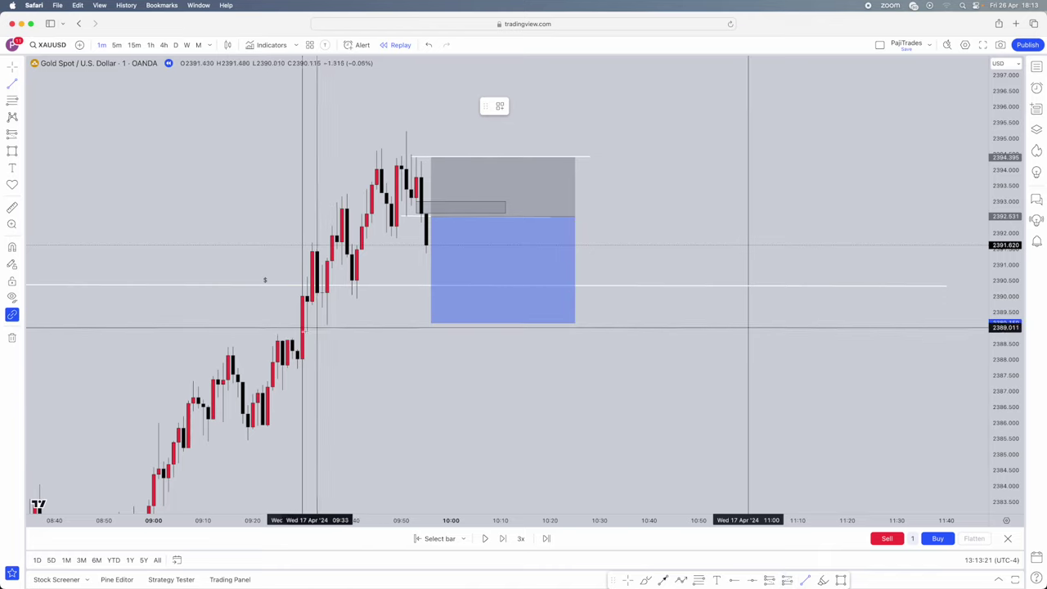
left_click(312, 331)
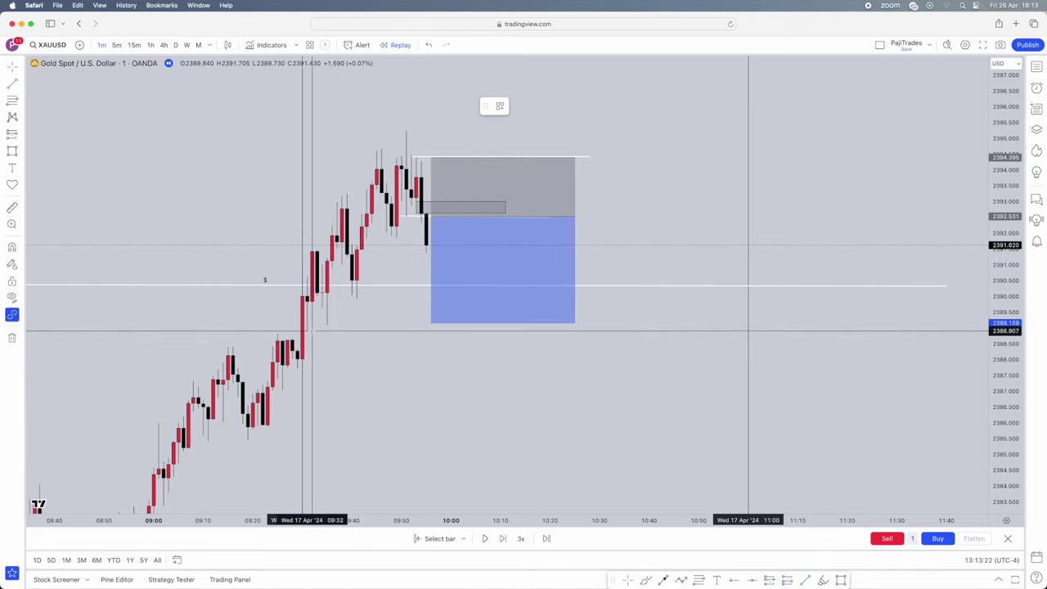
left_click(388, 292)
left_click(367, 307)
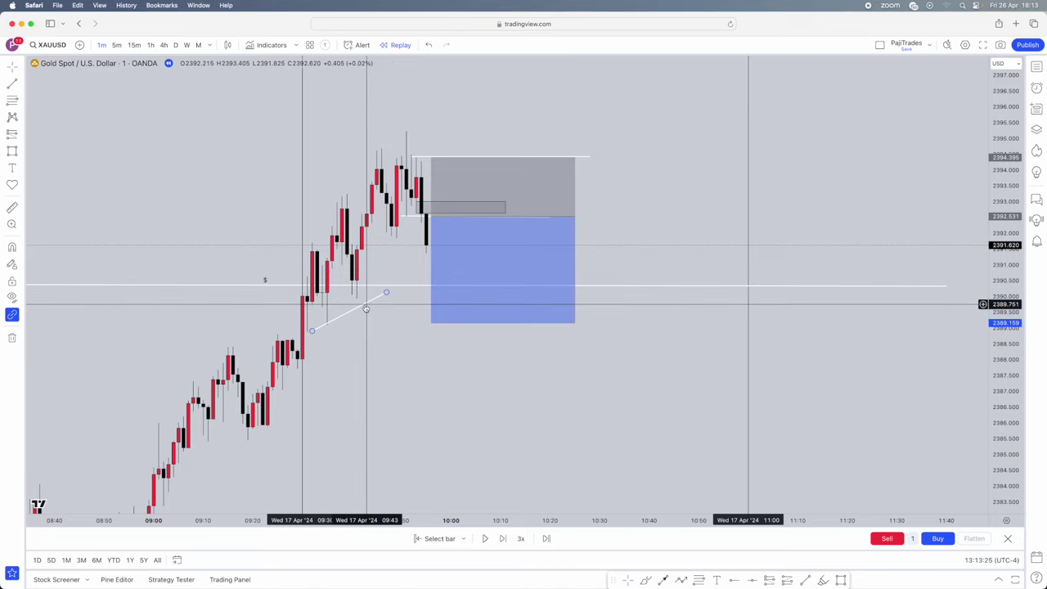
left_click_drag(374, 303, 381, 280)
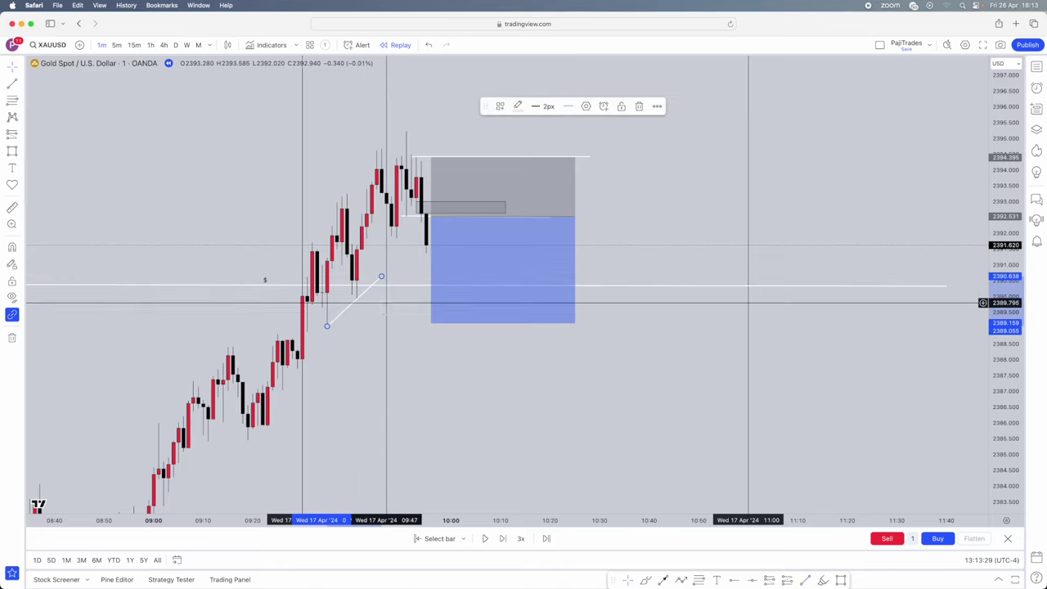
left_click(379, 309)
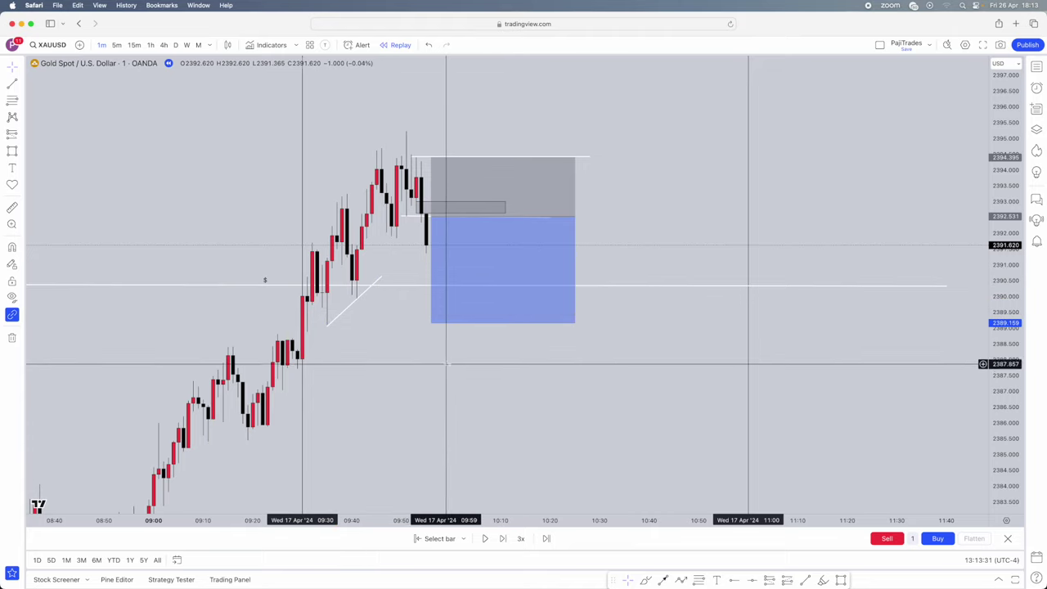
- Set the short position's target to about 2389.0 at the 09:35 swing low and shorten the position to end at about 10:18
left_click_drag(431, 323, 429, 327)
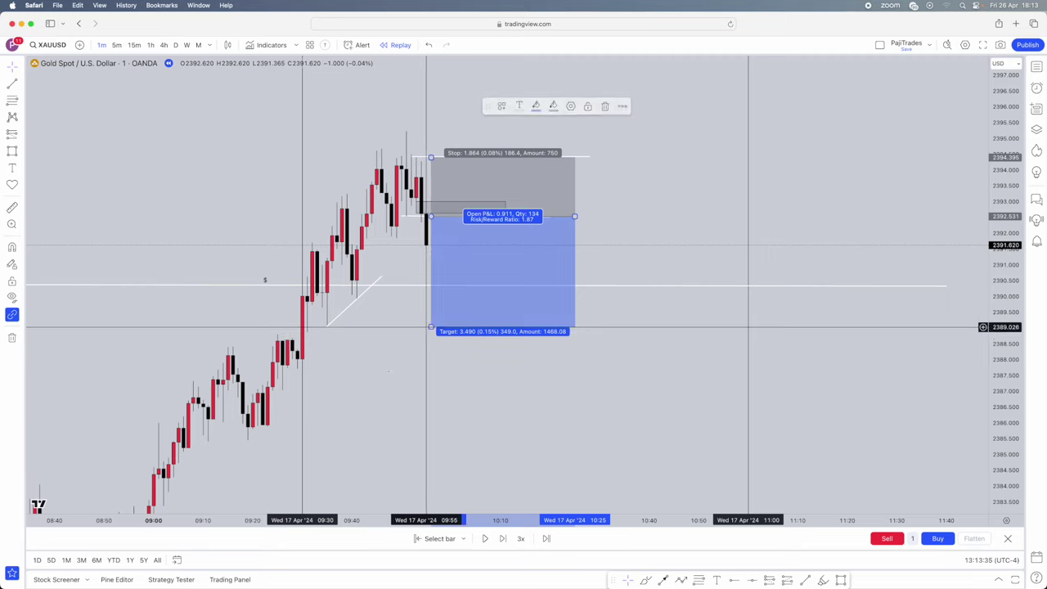
left_click_drag(558, 216, 541, 216)
left_click(568, 215)
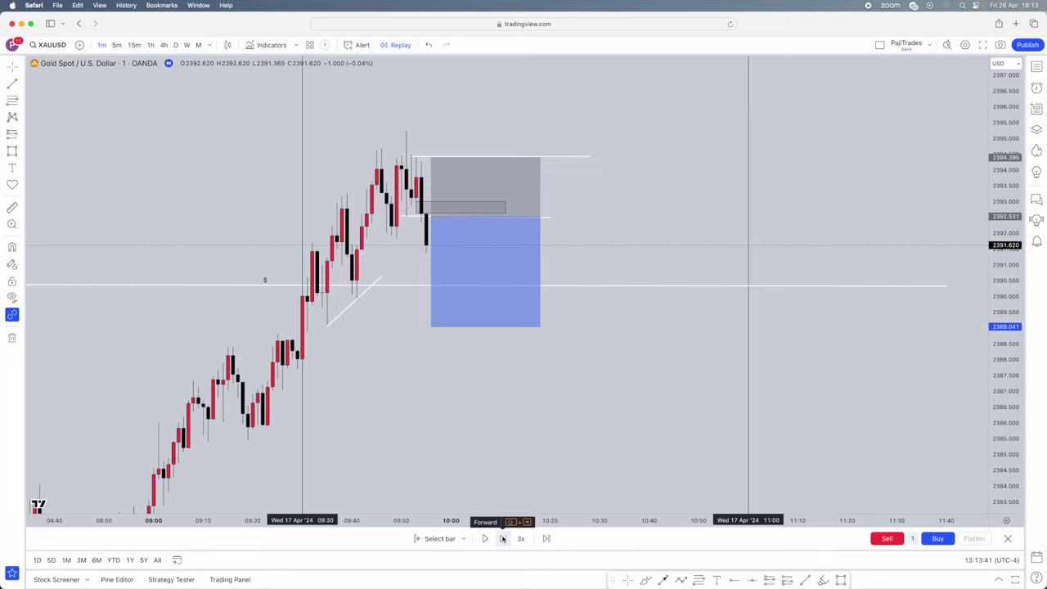
- Run the replay to the 09:58 candle and shift the short position two bars so it starts there
left_click(502, 538)
left_click(484, 538)
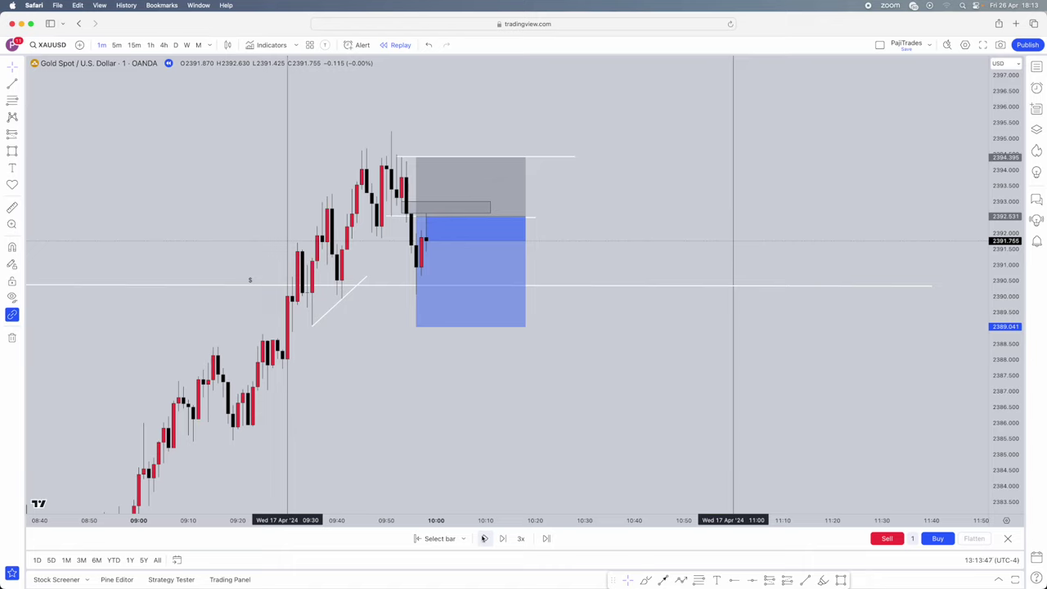
left_click(475, 262)
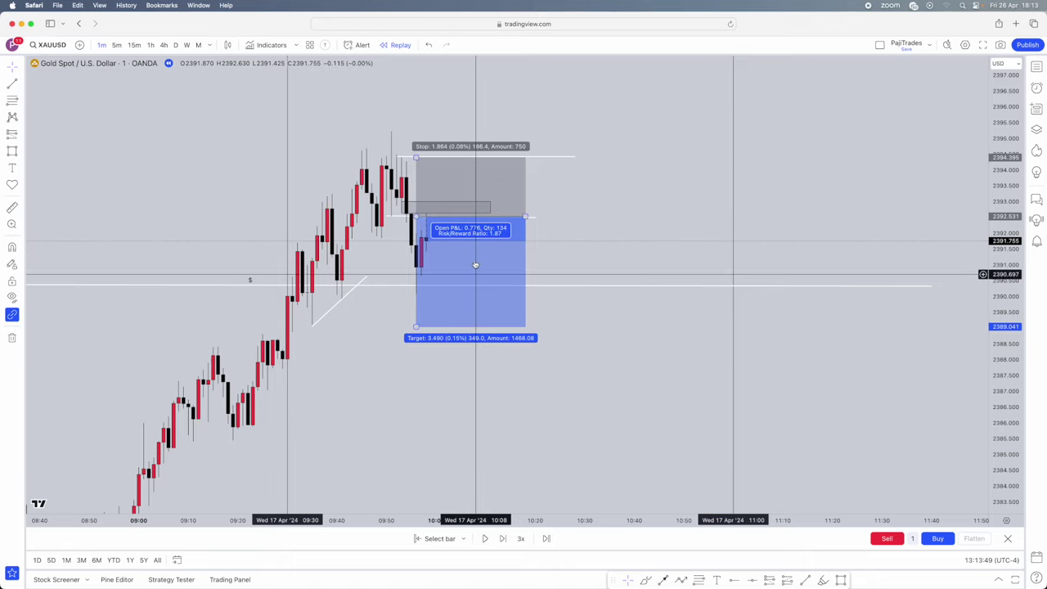
key("Right")
key("Right")
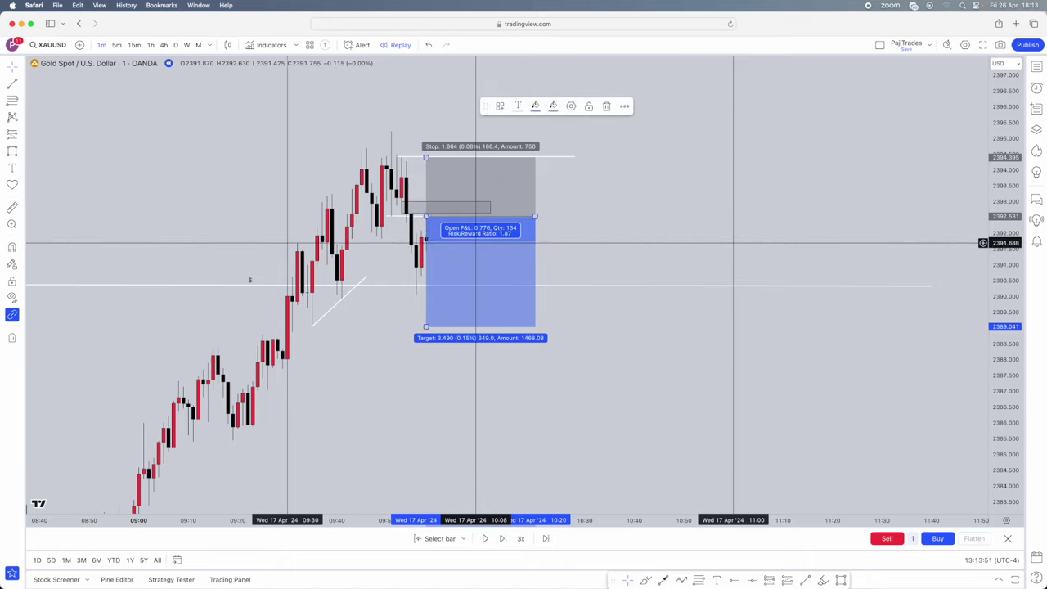
- Play the replay past the short position's target and pause it at the 10:04 candle
left_click(456, 354)
left_click(487, 542)
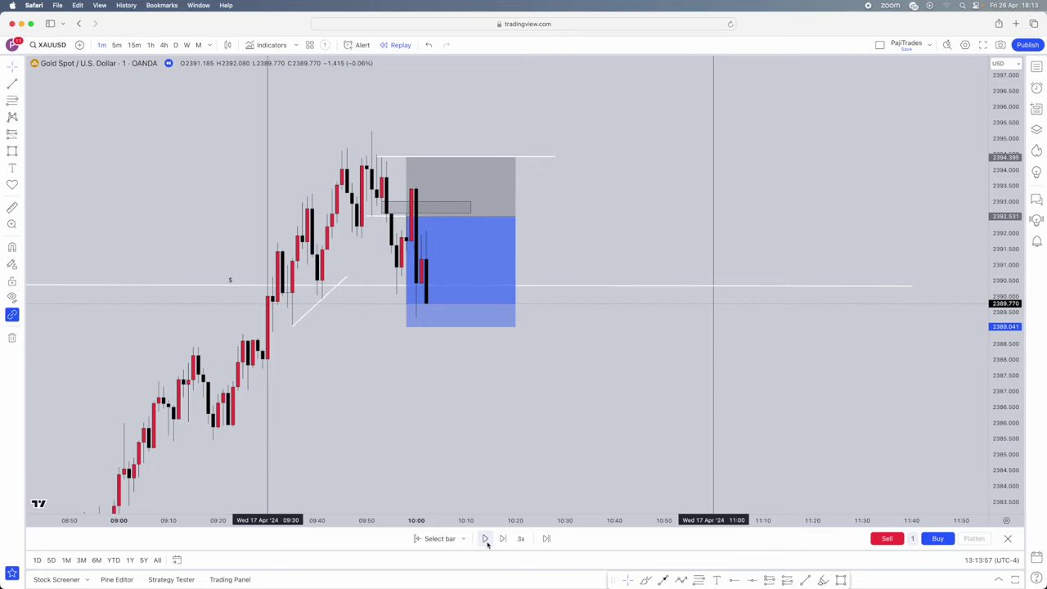
left_click(486, 540)
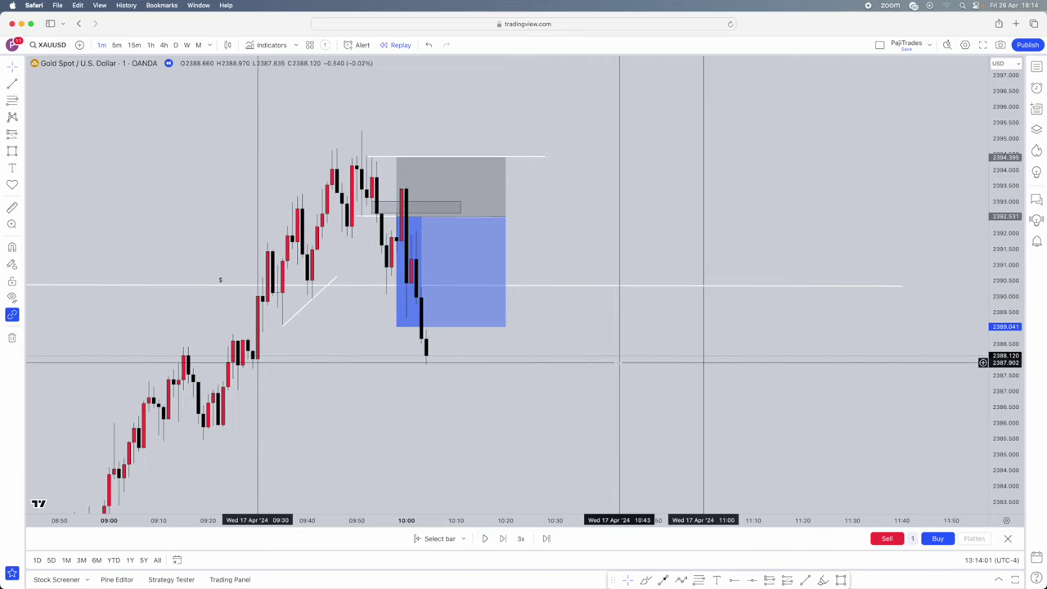
- Extend the short position's target to about 2387.7 and play the replay on to the 10:07 candle
left_click_drag(396, 327, 397, 370)
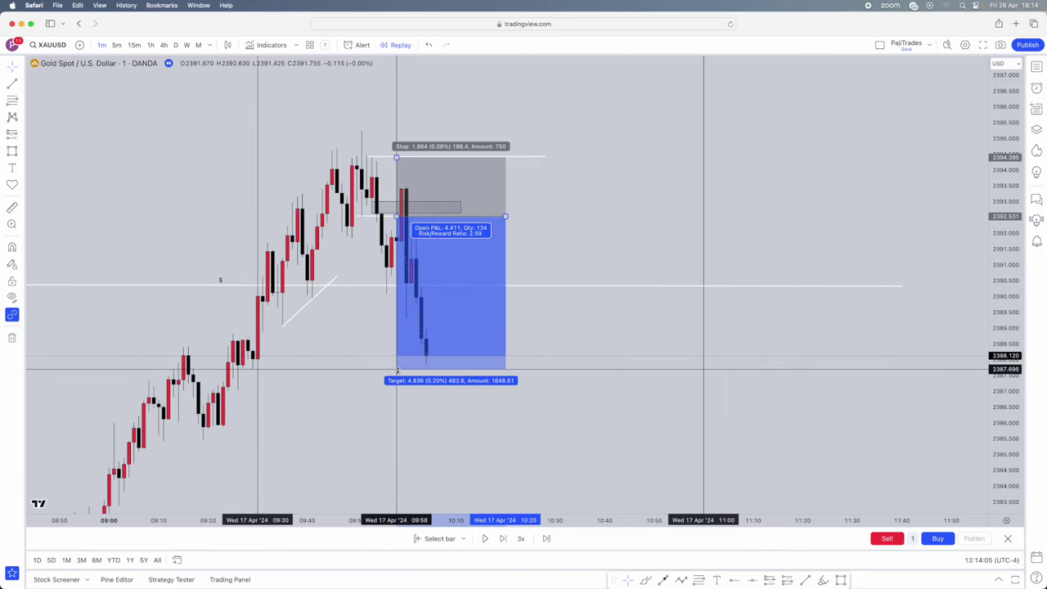
left_click(486, 539)
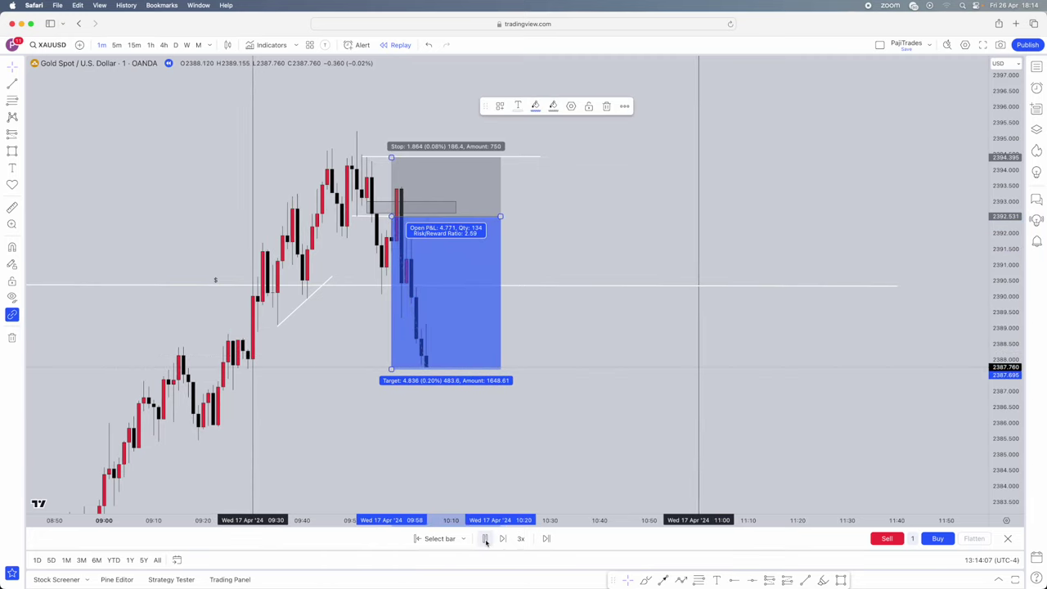
left_click(486, 539)
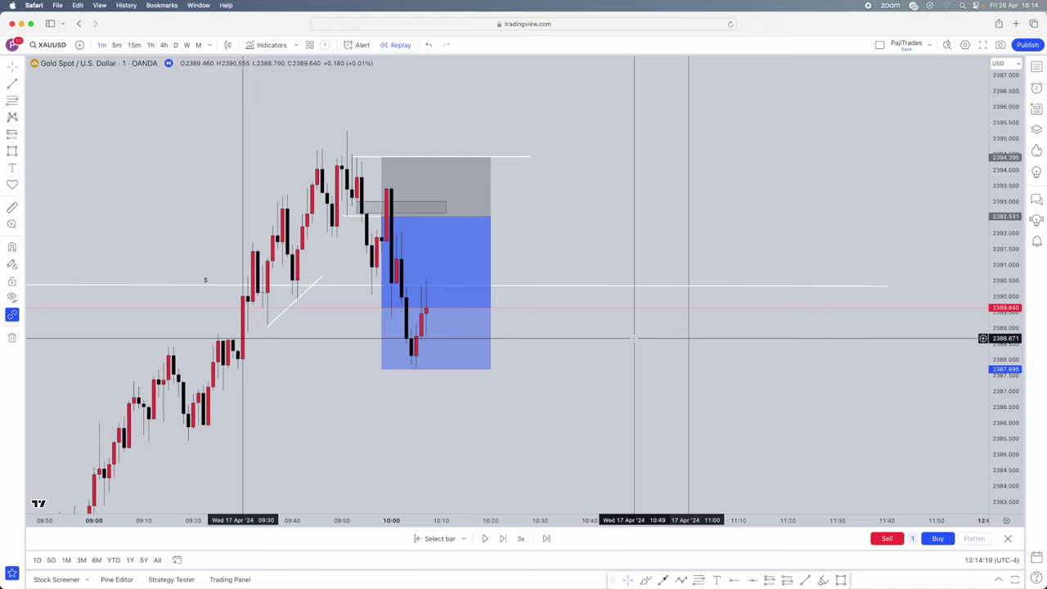
- Compress the chart to view the short position together with the lower liquidity line near 2378.4
left_click_drag(1000, 148, 979, 405)
scroll(430, 358, "down", 3)
scroll(437, 355, "up", 1)
left_click_drag(487, 348, 470, 365)
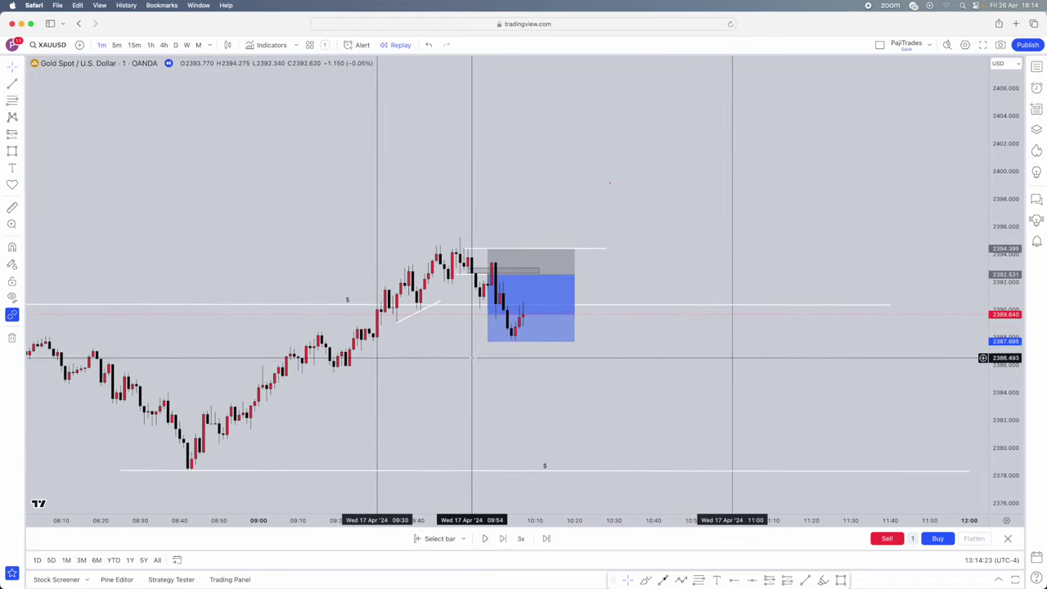